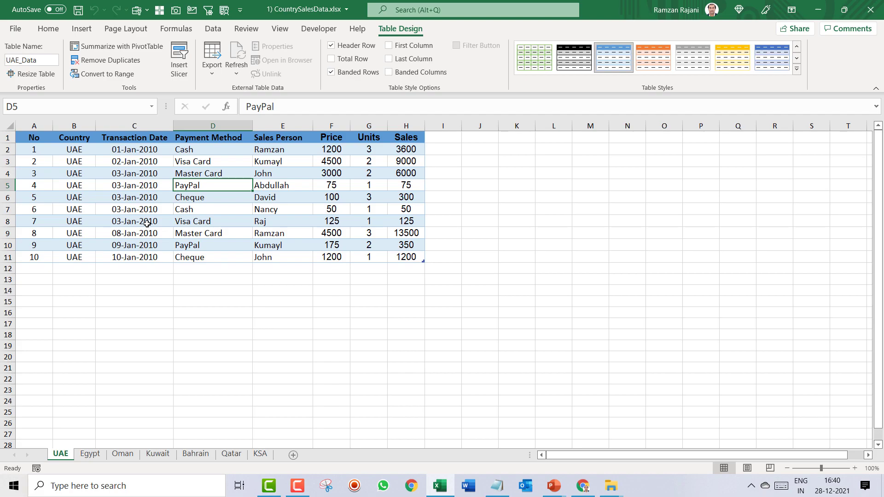
click(193, 161)
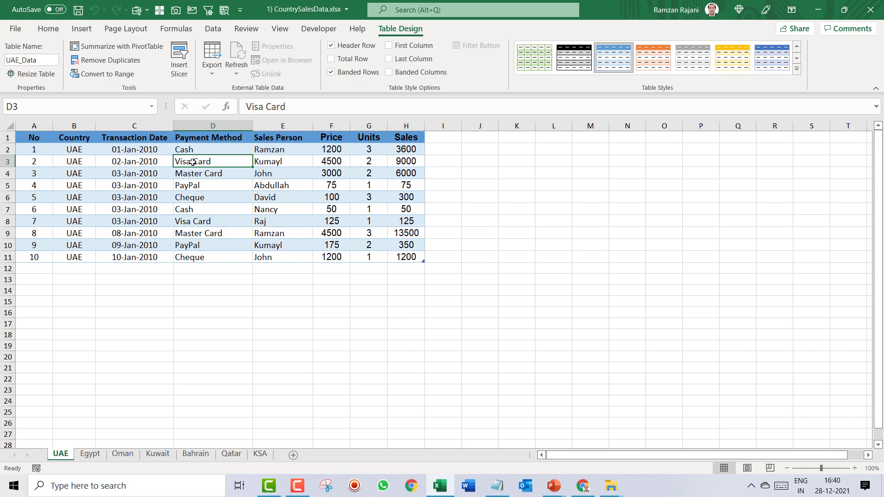
drag(42, 140, 424, 258)
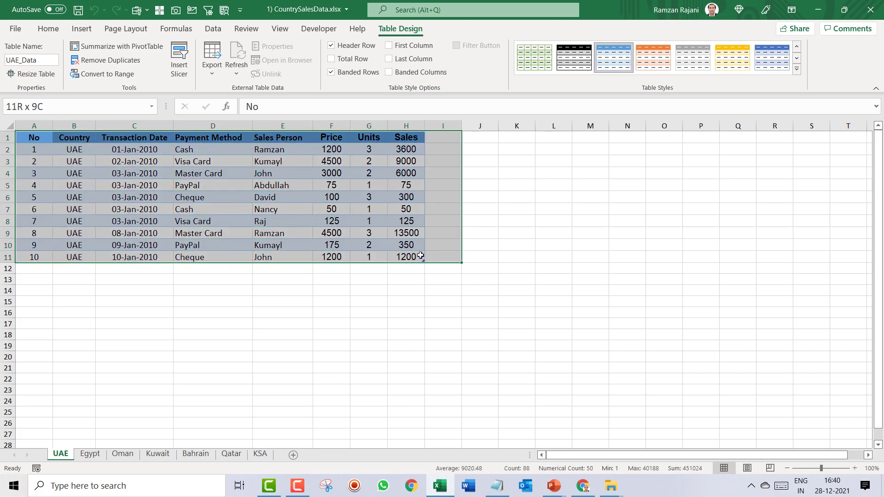
click(236, 174)
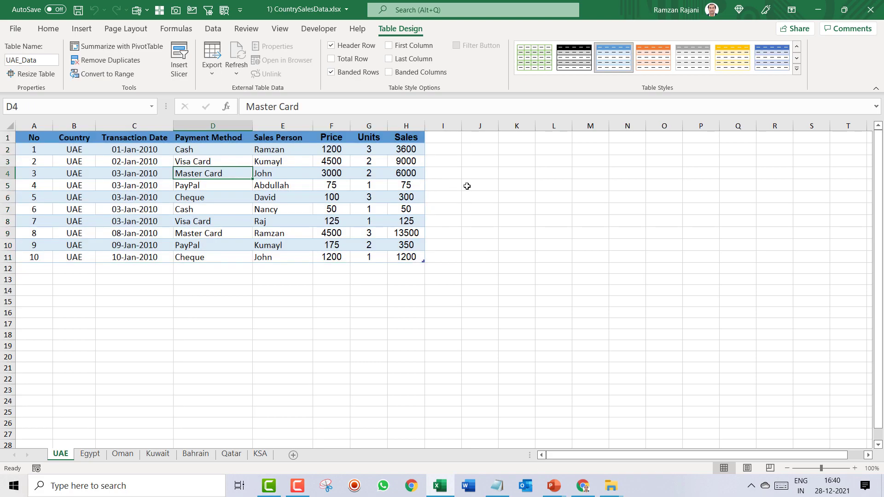
Enter the note "Ctrl T" in cell J5 of the UAE sheet and enlarge its font to size 18
click(494, 190)
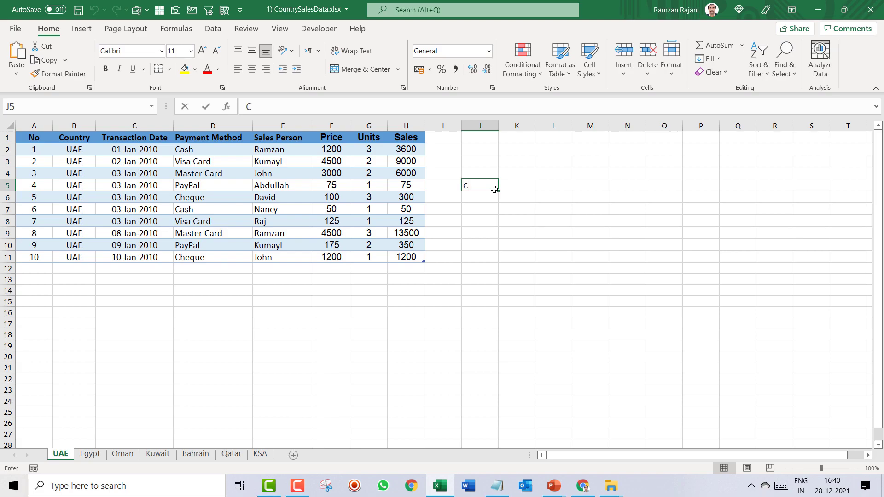
text(Ctrl T)
key(Return)
click(494, 188)
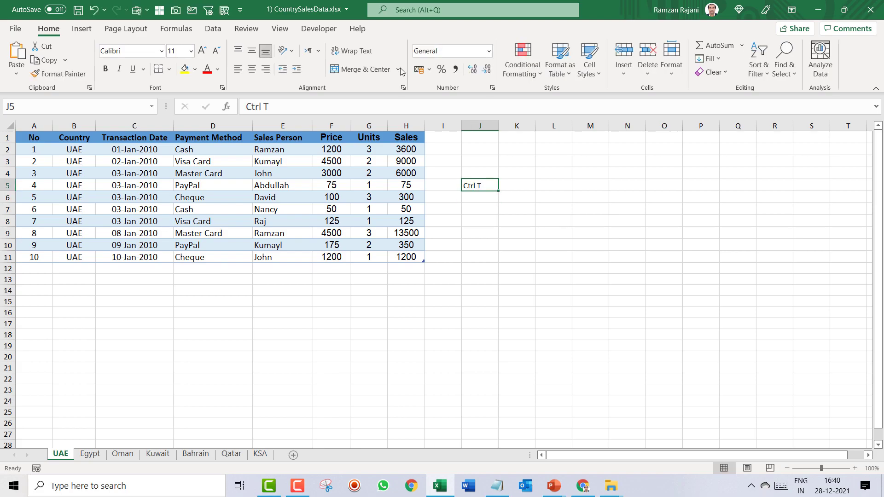
click(202, 50)
click(201, 50)
click(201, 50)
click(201, 49)
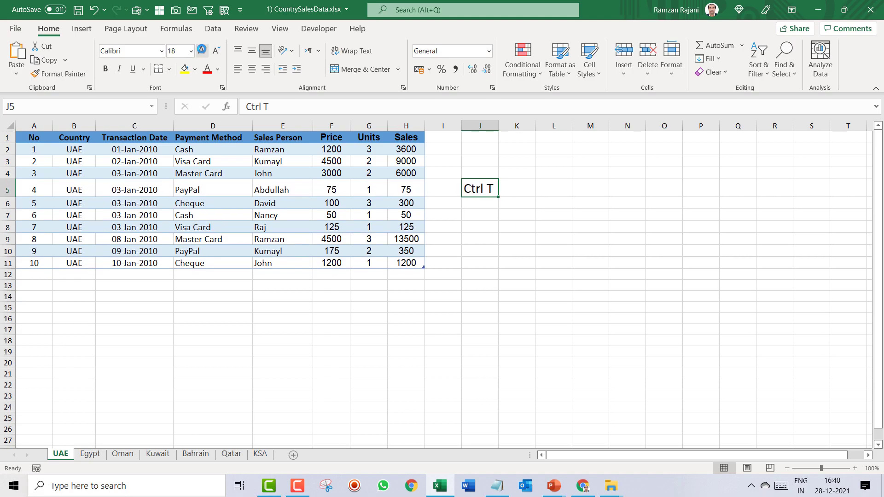
Undo the font enlargement and the note entered in cell J5
key(ctrl+z)
key(ctrl+z)
key(ctrl+z)
key(ctrl+z)
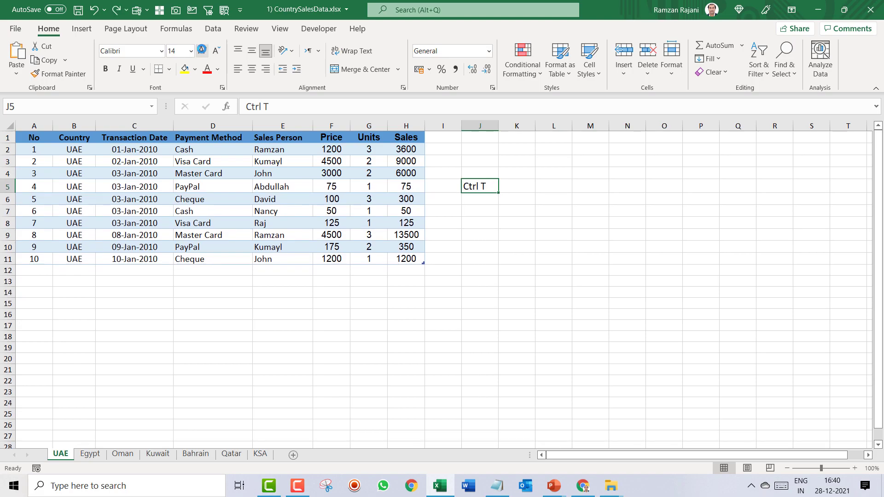
key(ctrl+z)
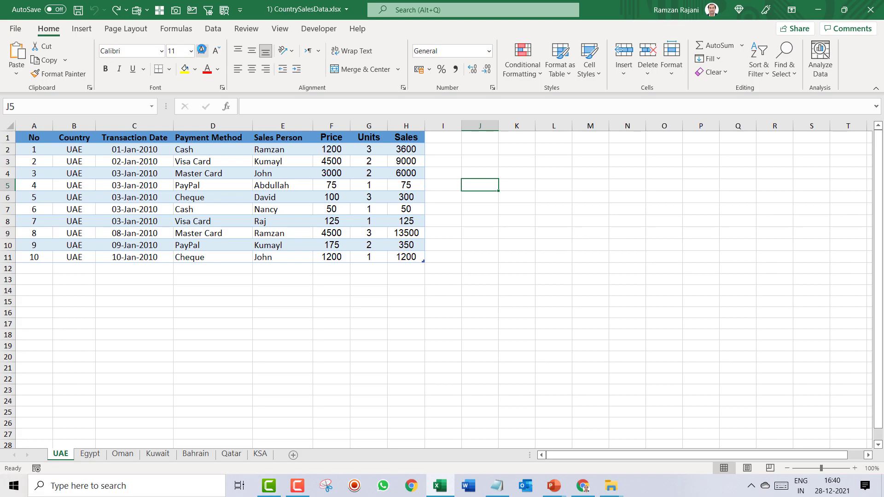
Check the names of the data tables on the UAE, Egypt, Oman and Kuwait sheets
key(ctrl+Home)
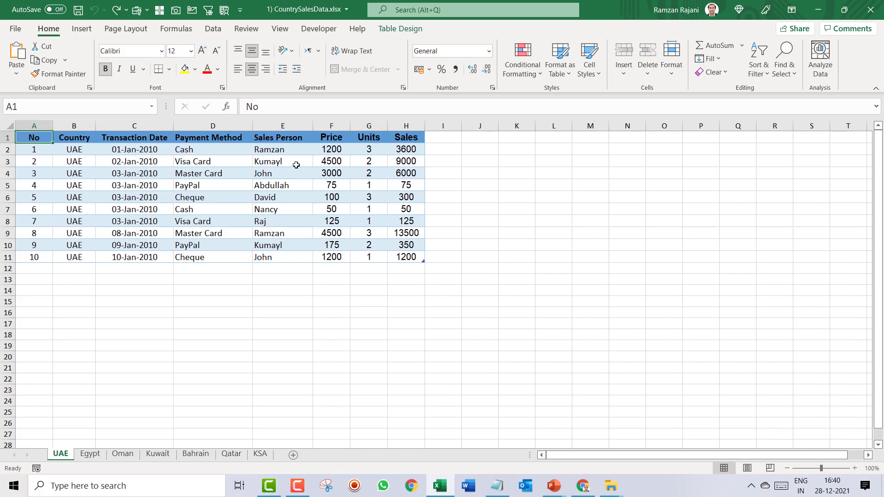
click(296, 165)
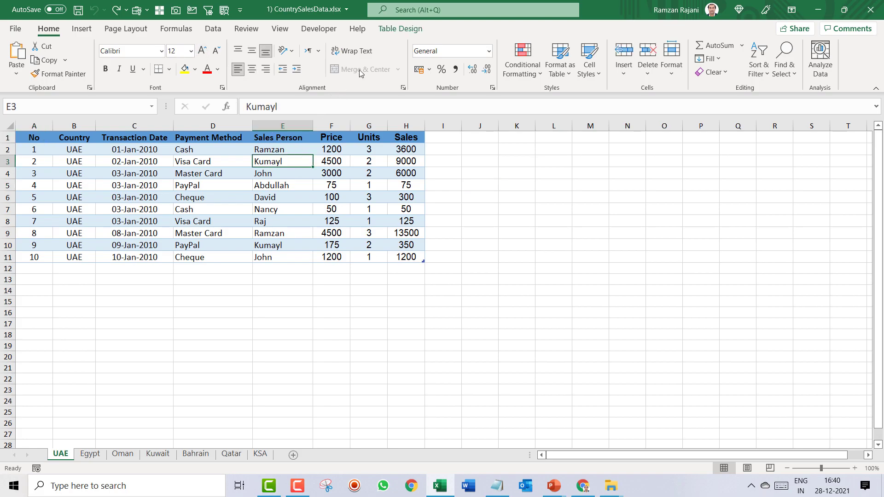
click(401, 28)
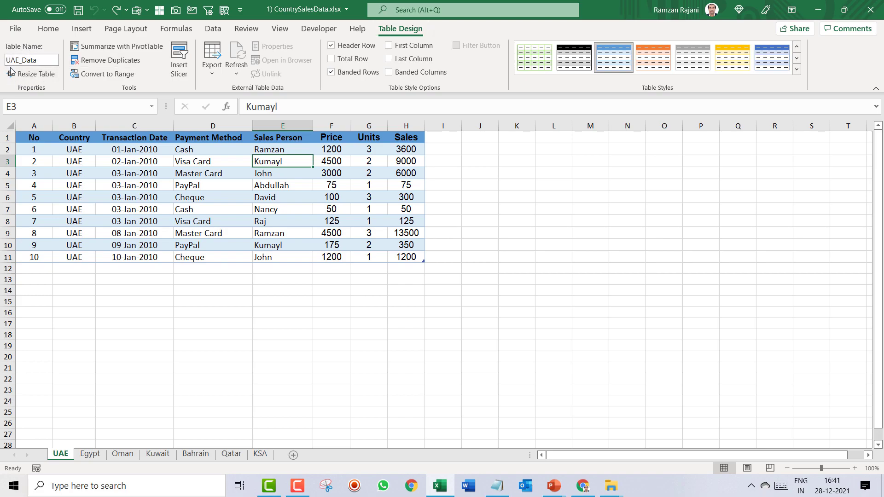
click(92, 454)
click(139, 175)
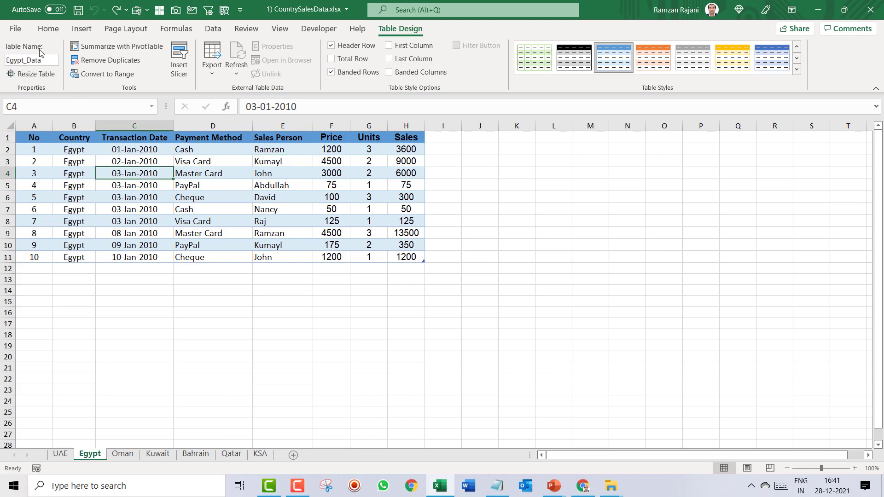
click(123, 454)
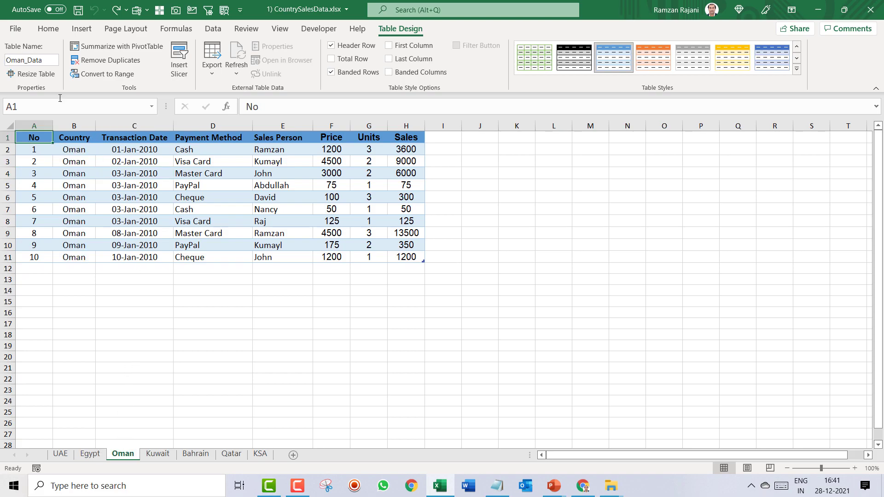
click(214, 181)
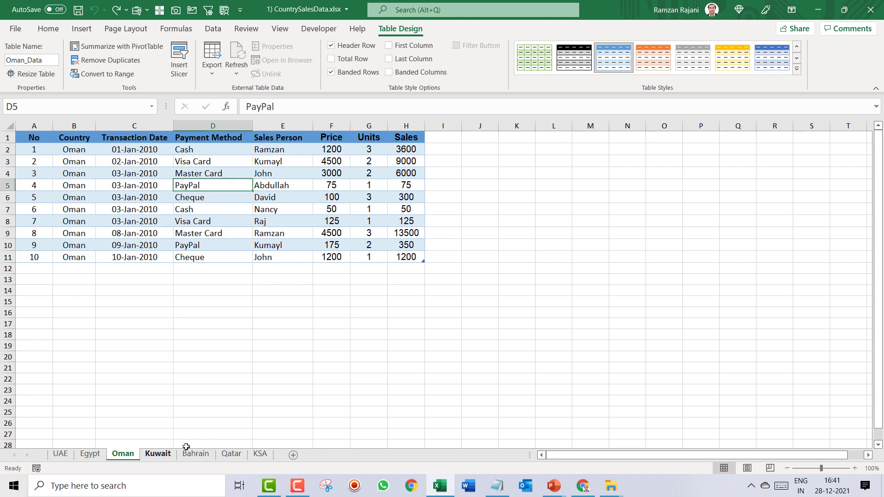
click(157, 454)
click(207, 199)
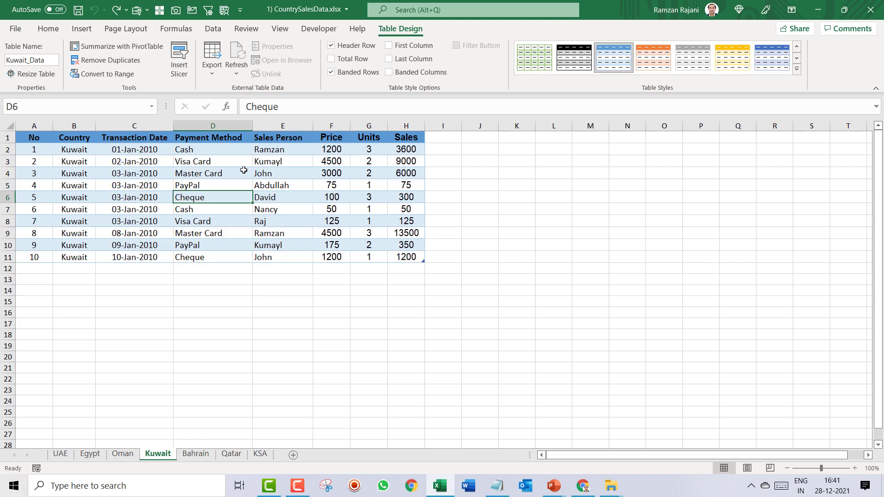
Return to the UAE sheet and create a blank query in the Power Query Editor
click(62, 454)
click(203, 186)
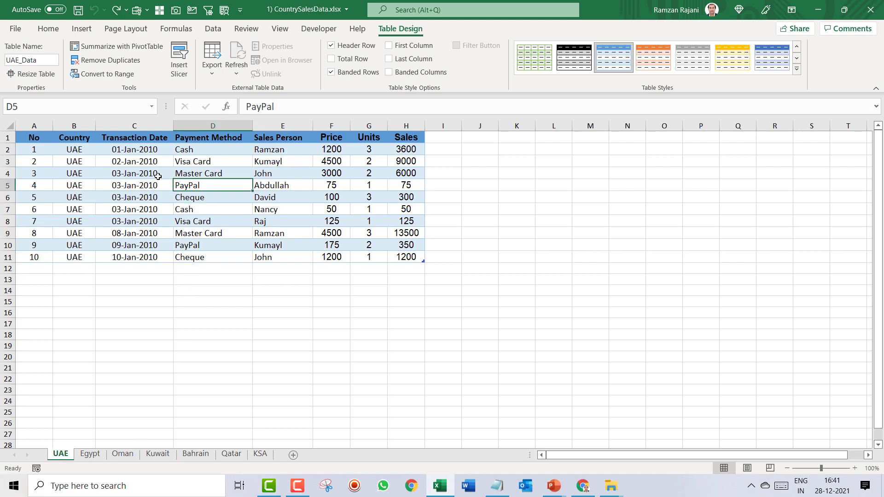
click(221, 31)
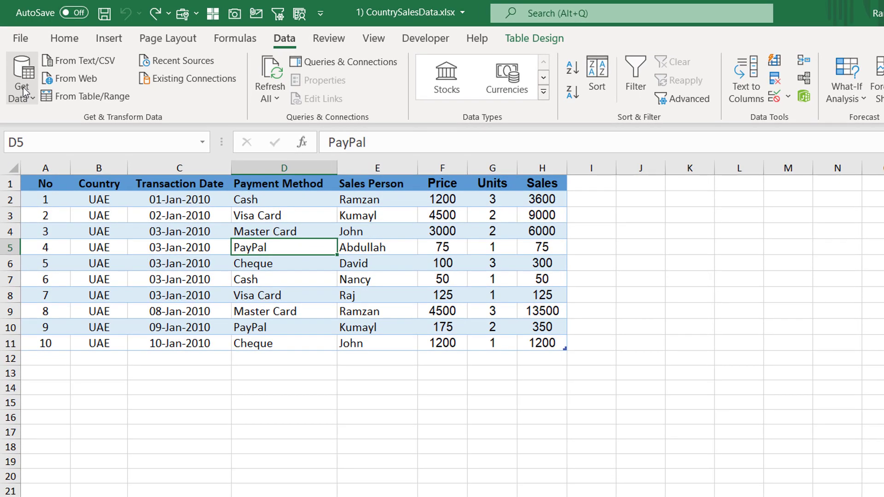
click(23, 87)
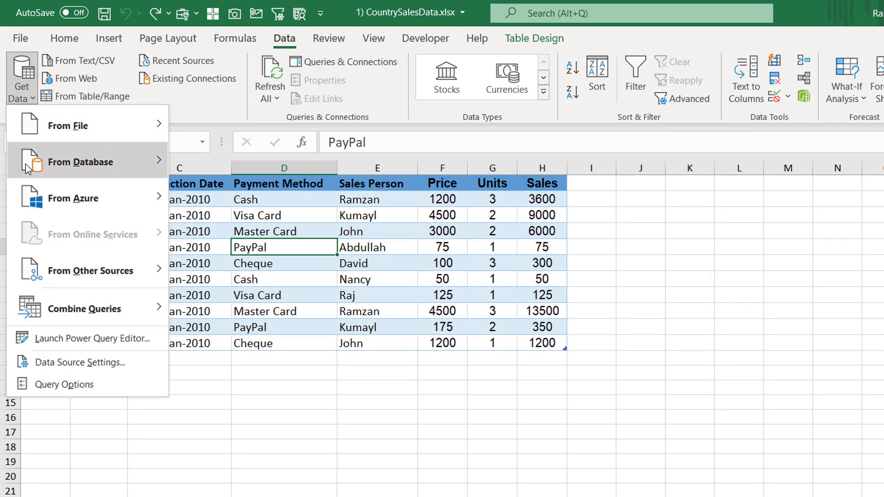
mouse_move(103, 271)
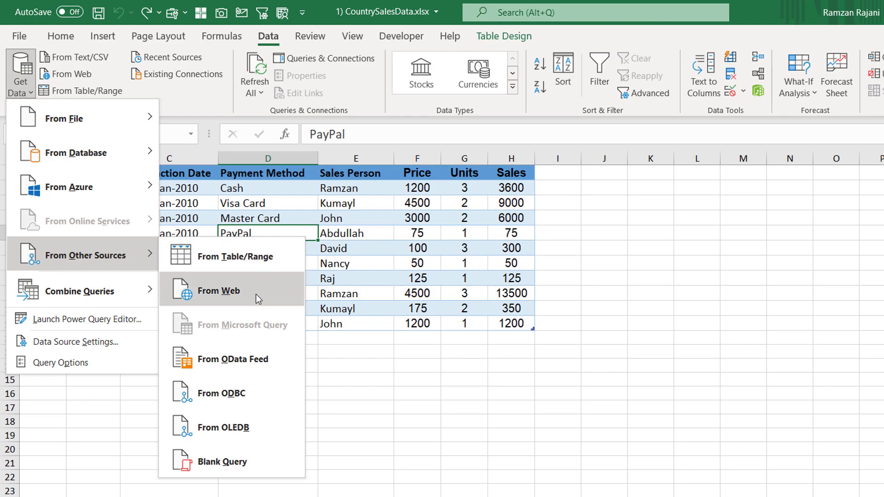
click(269, 465)
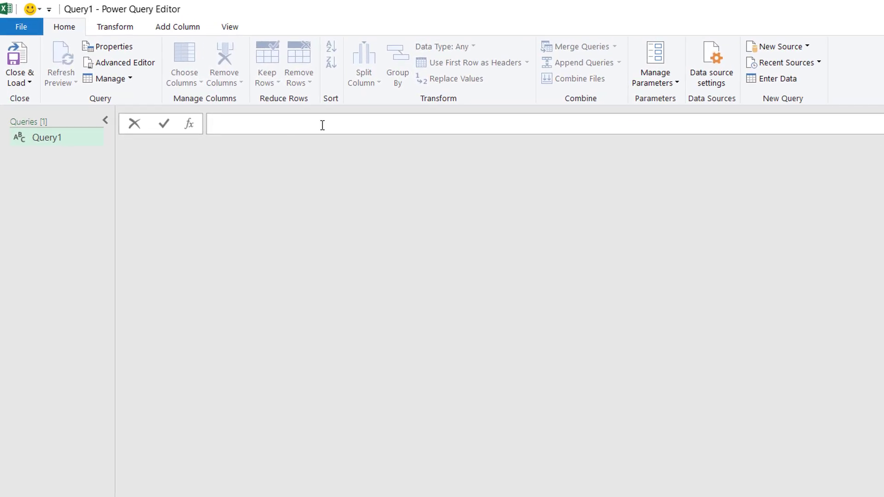
Enter the formula =Excel.CurrentWorkbook() as the source of the blank query to list the workbook's tables
text(=)
key(ctrl+shift+equal)
key(ctrl+shift+equal)
key(ctrl+shift+equal)
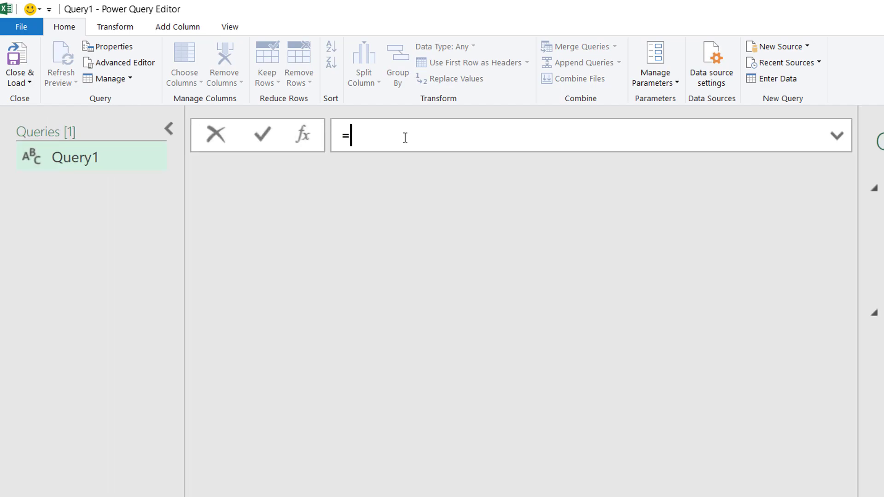
text(Ex)
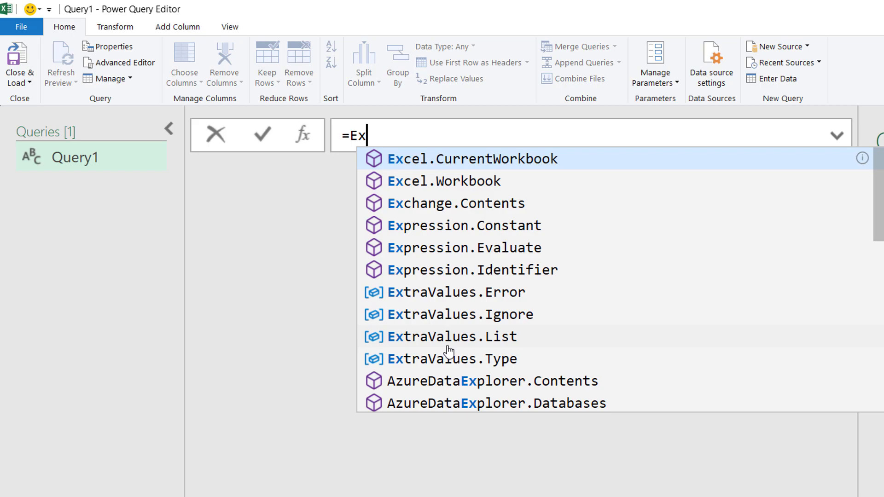
click(519, 162)
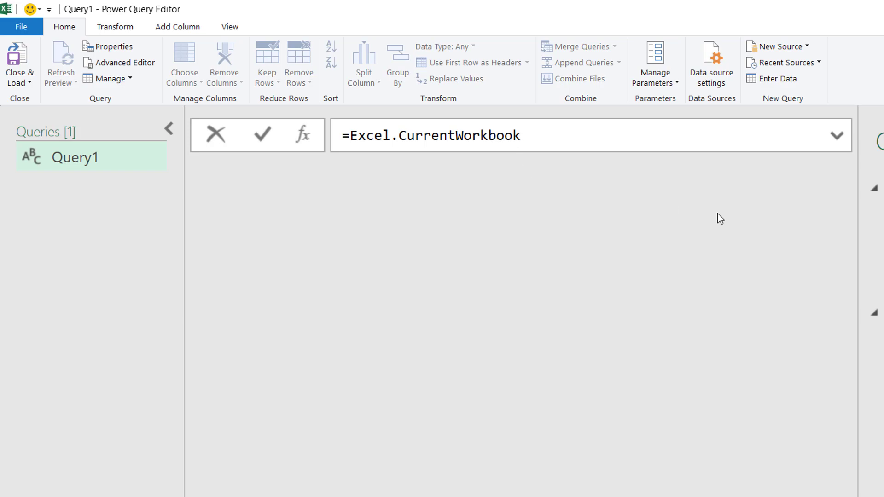
text(())
mouse_move(355, 140)
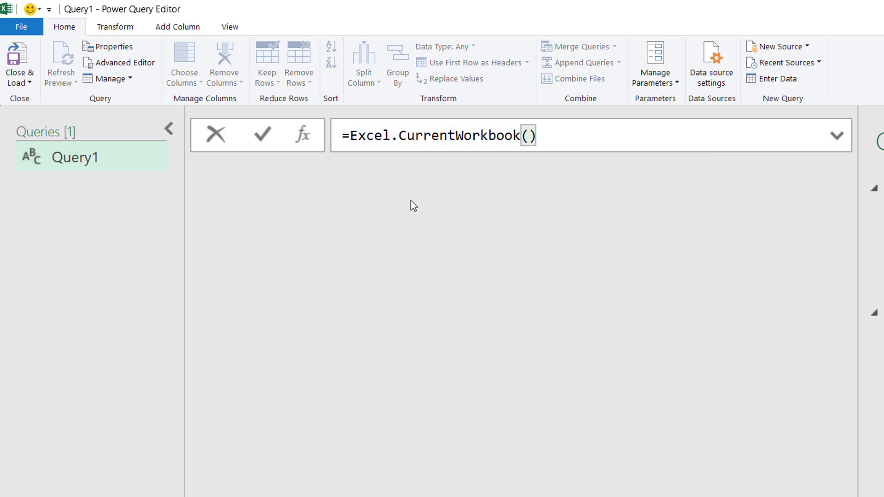
mouse_move(399, 133)
key(Return)
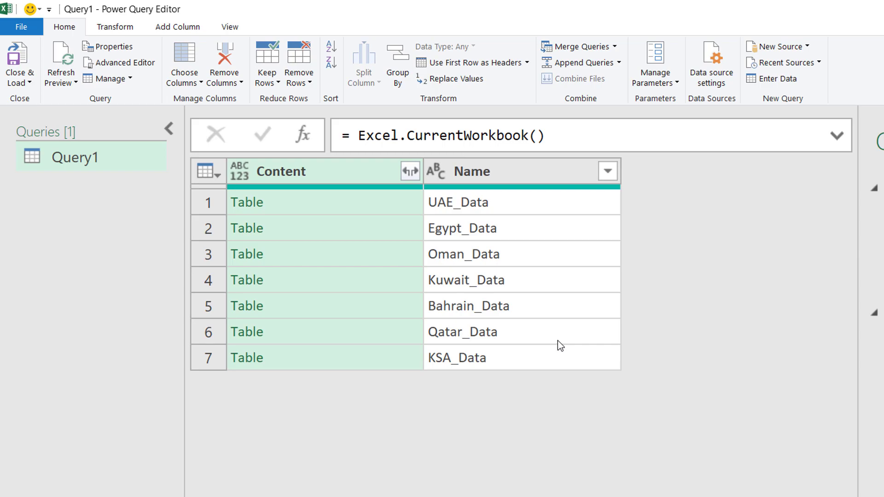
Filter the Name column with a text filter that keeps only rows ending with "_Data"
click(607, 171)
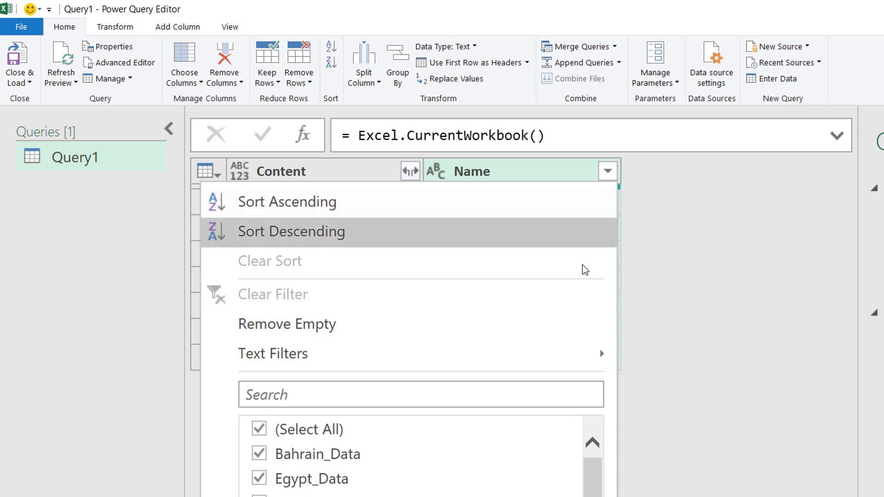
mouse_move(565, 344)
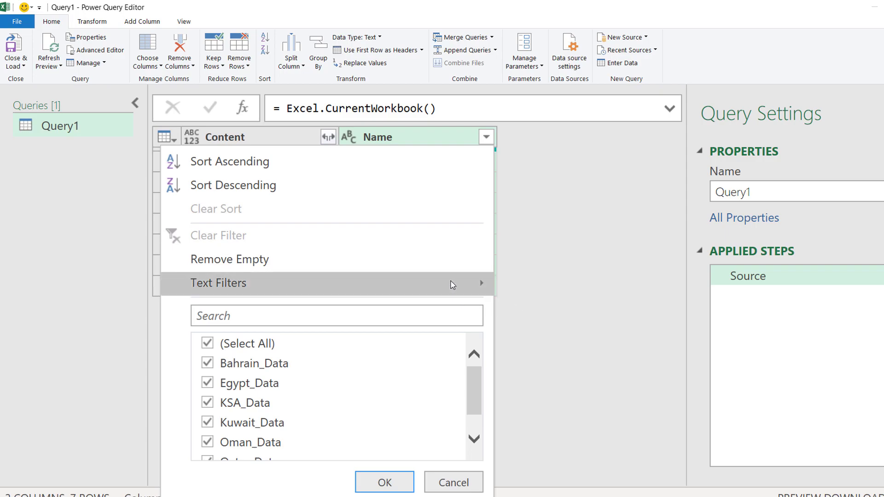
mouse_move(451, 283)
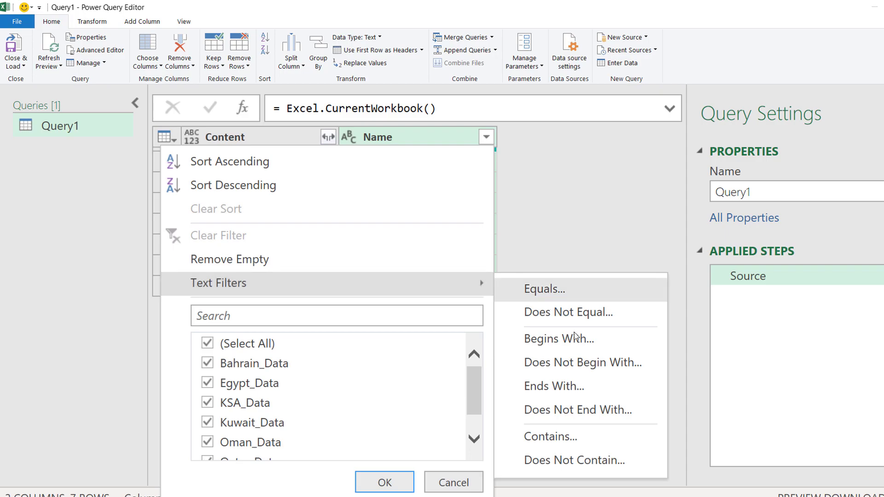
click(601, 388)
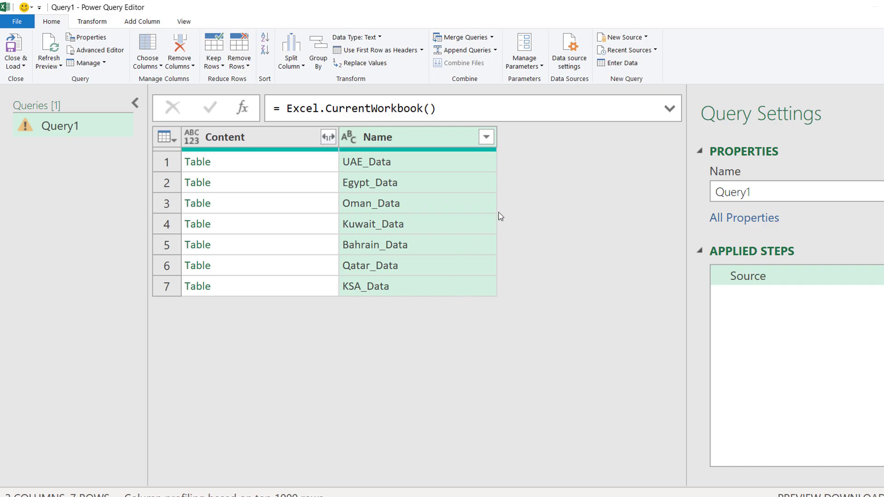
drag(458, 164, 437, 226)
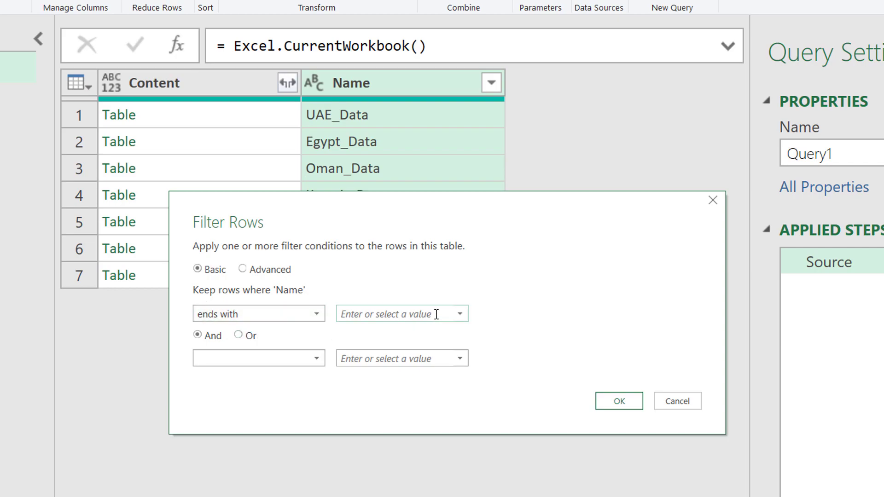
click(460, 314)
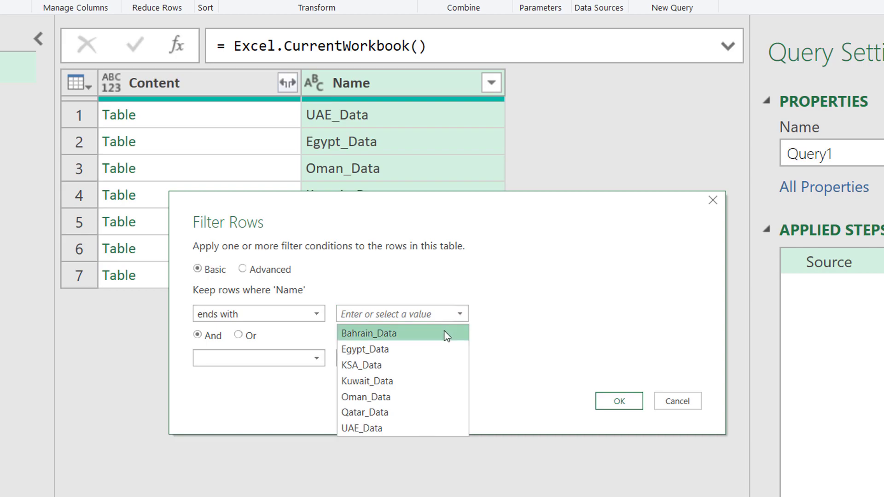
click(418, 313)
text(_Data)
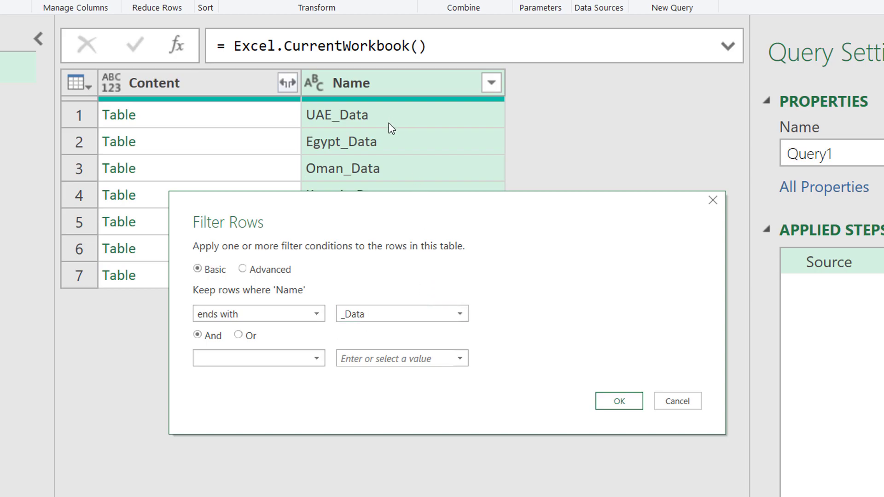
click(623, 405)
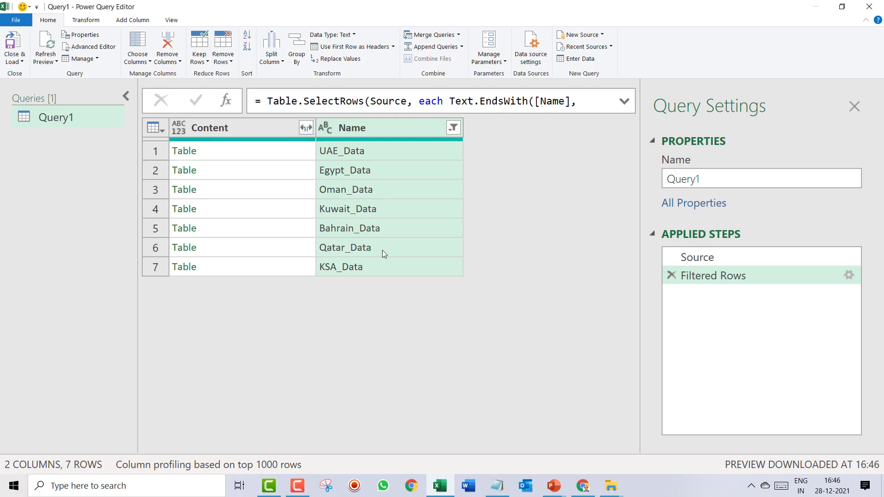
Expand the Content column into all of its table columns without using the original column name as prefix
click(305, 128)
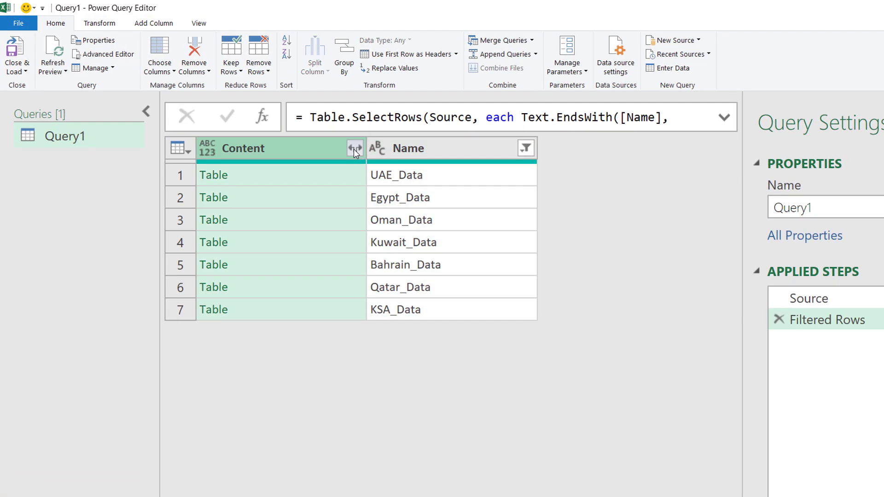
click(354, 149)
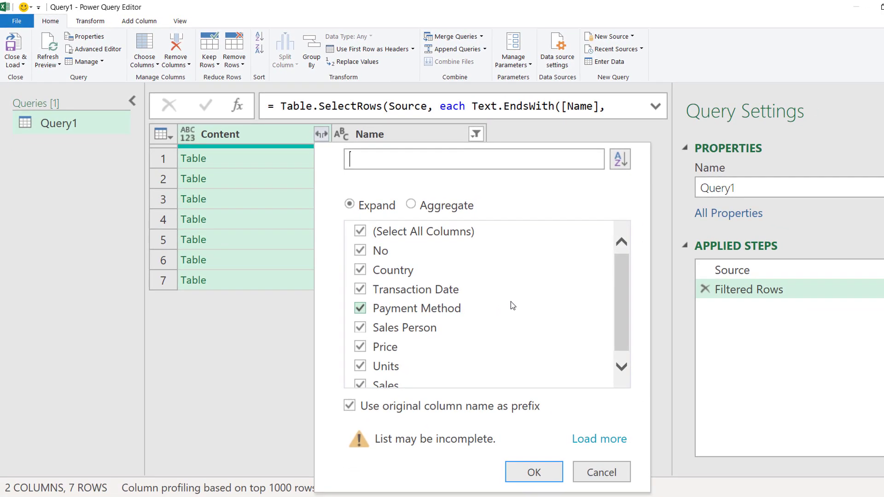
scroll(512, 301, down, 1)
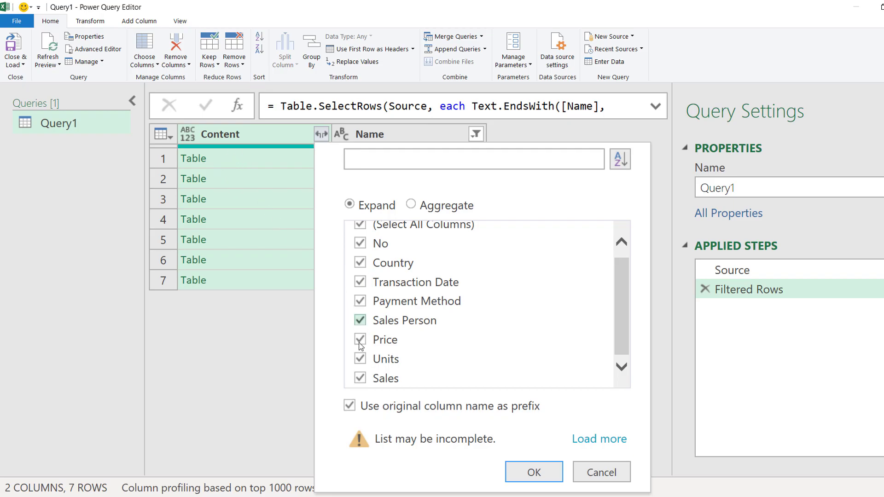
click(351, 407)
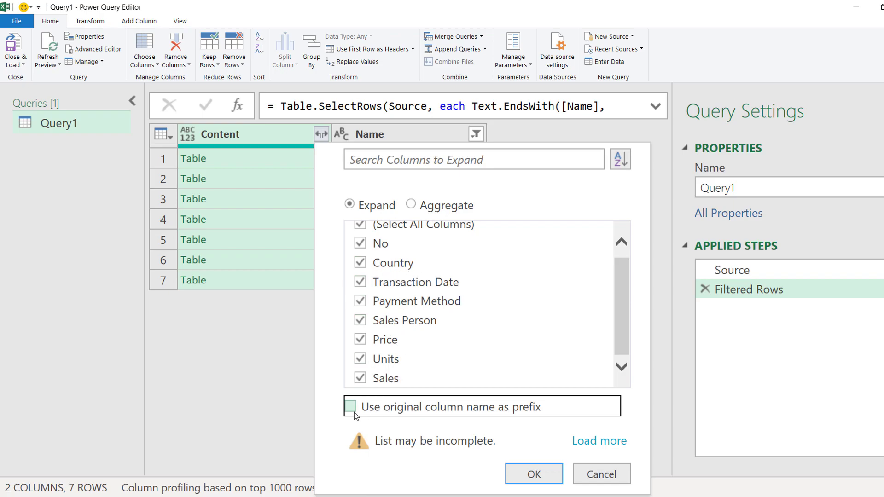
click(533, 475)
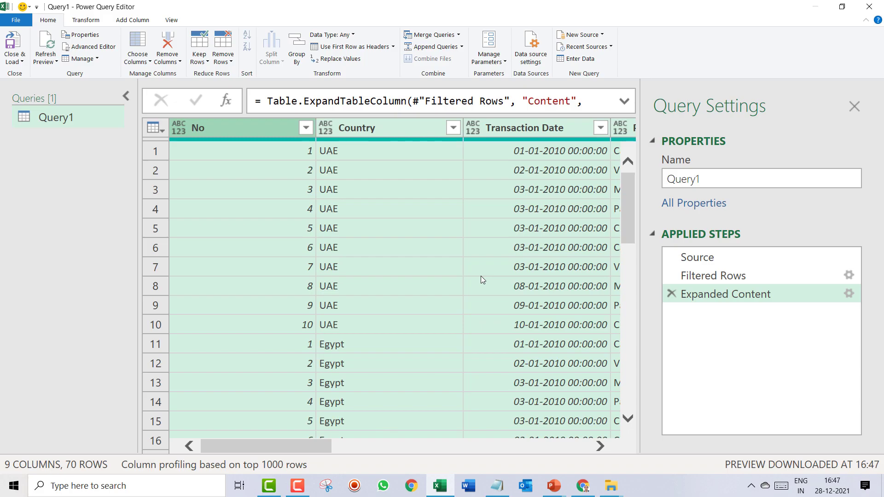
Look through the expanded rows to check that the data of every country from UAE to KSA is included
key(ctrl+minus)
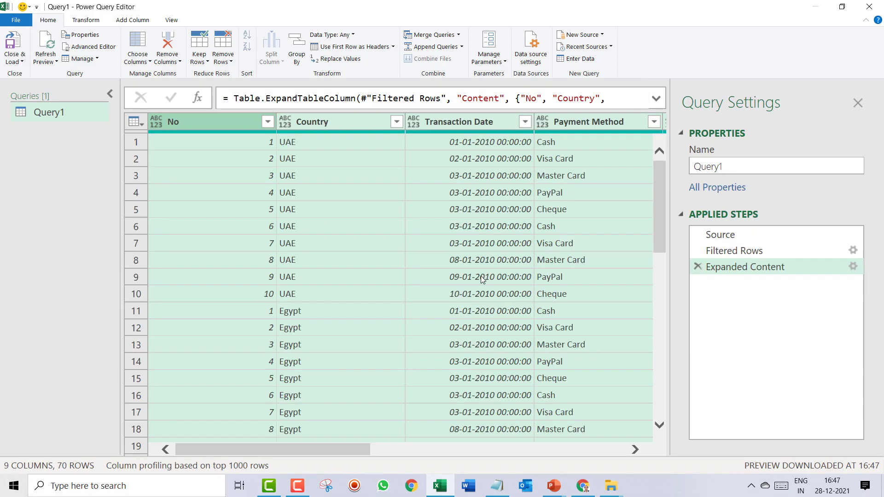
key(ctrl+minus)
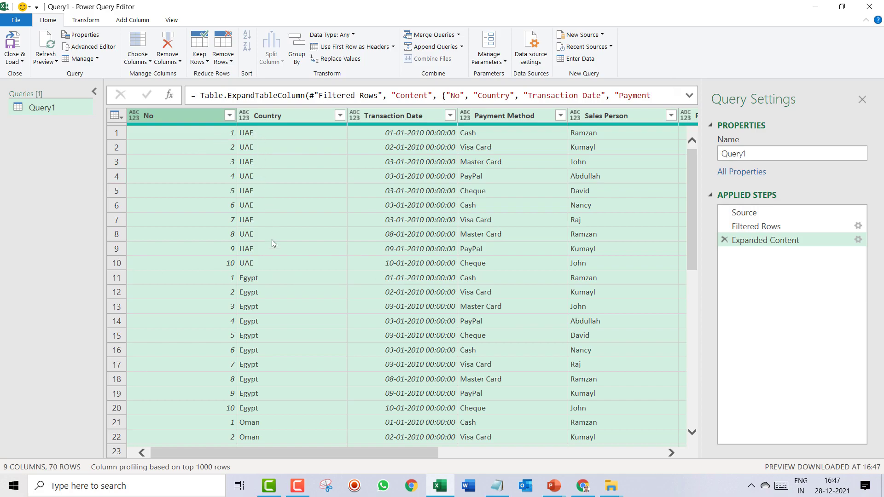
scroll(285, 297, down, 5)
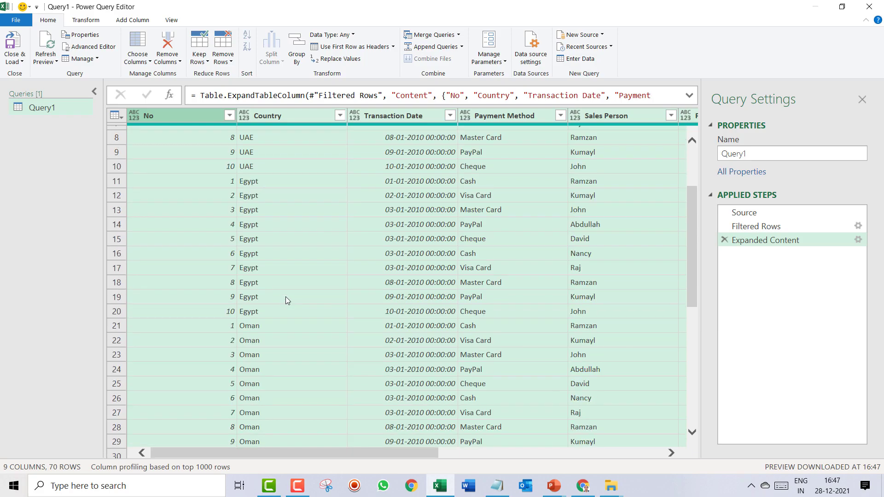
scroll(286, 300, down, 10)
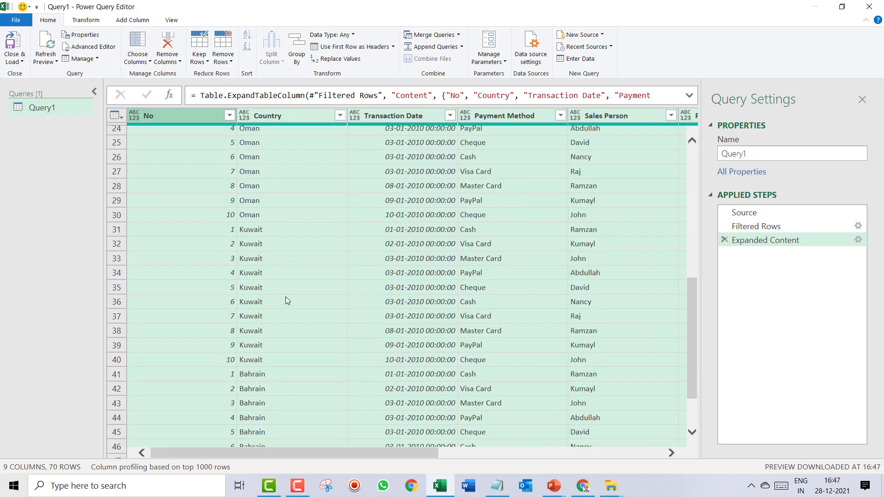
scroll(285, 300, down, 4)
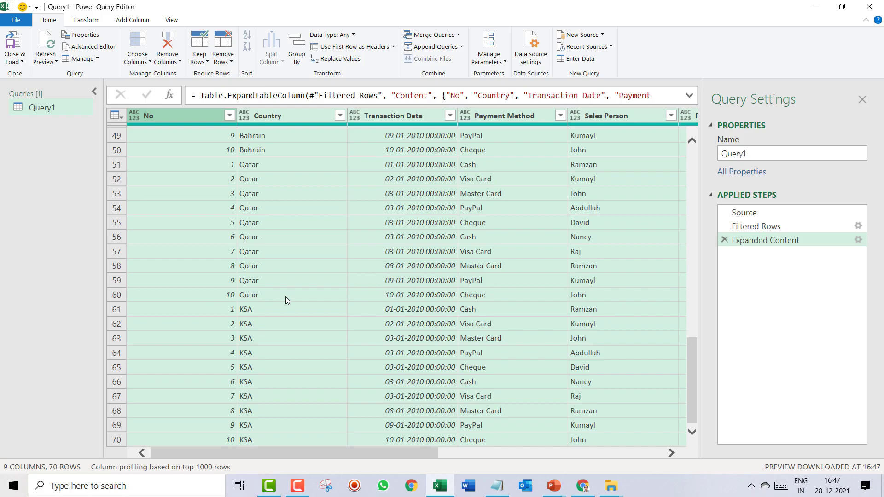
scroll(287, 300, up, 18)
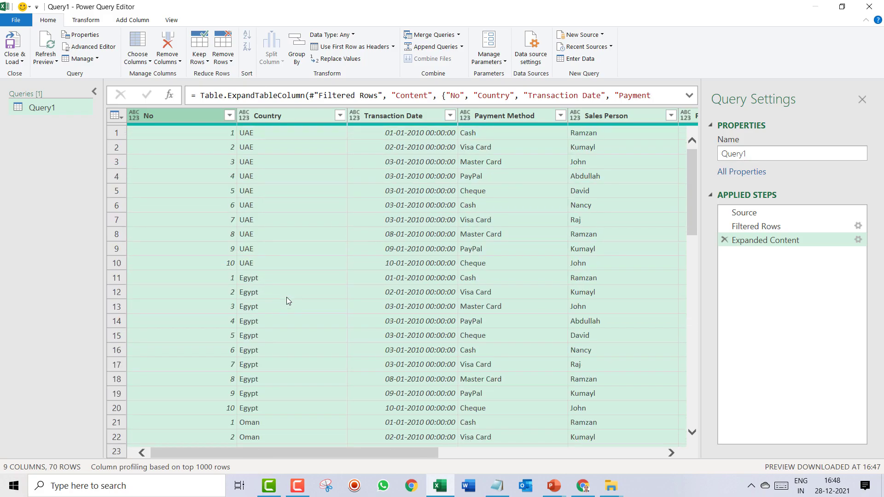
click(13, 21)
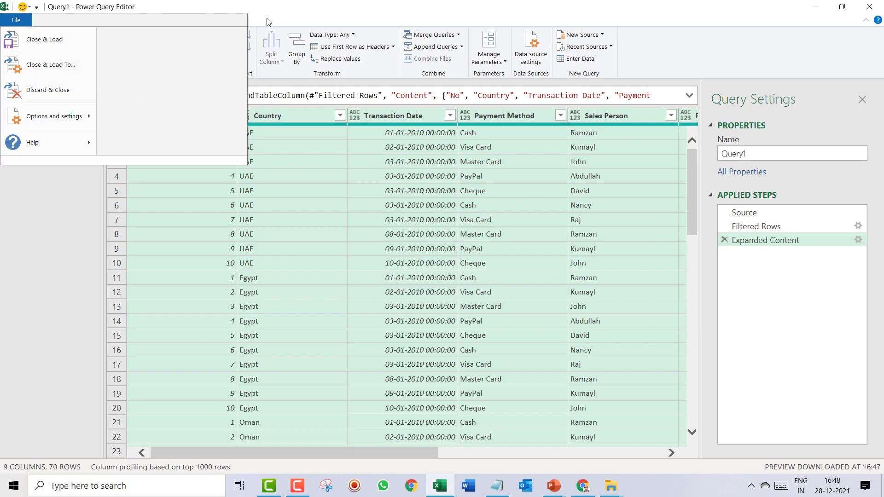
click(347, 193)
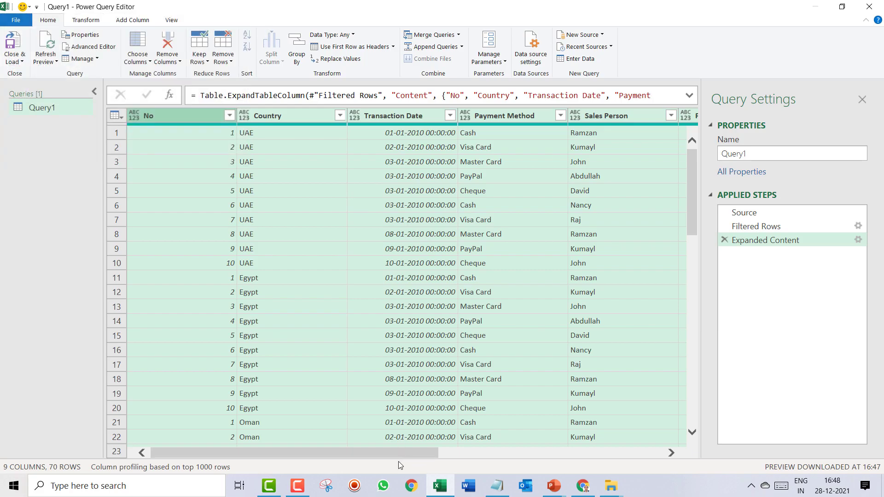
Remove the Name column that holds the source table names from the query
drag(362, 454, 623, 445)
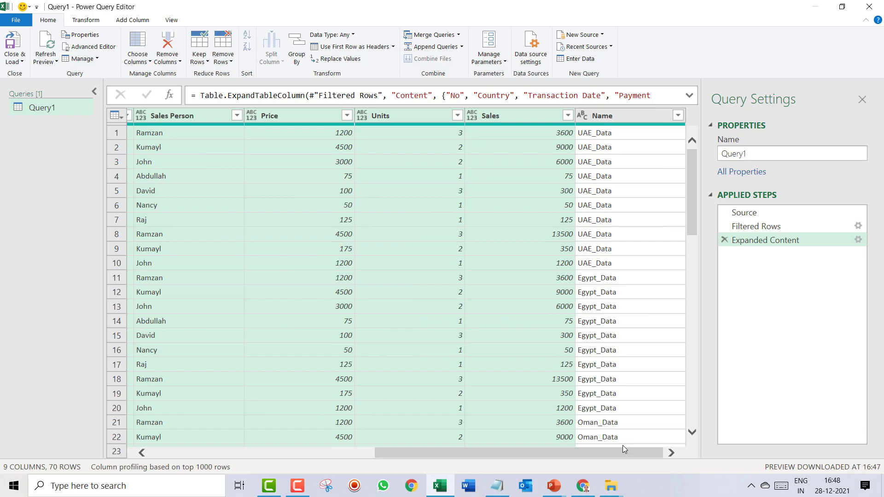
click(633, 117)
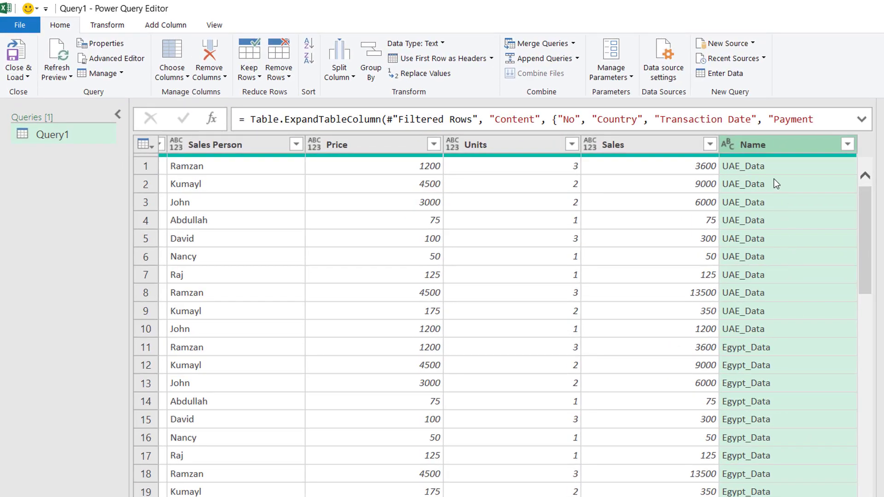
right_click(778, 143)
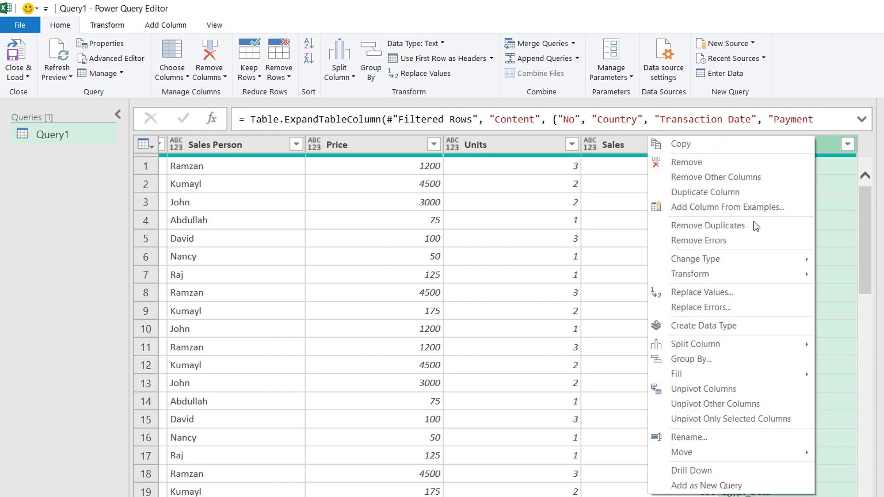
click(748, 163)
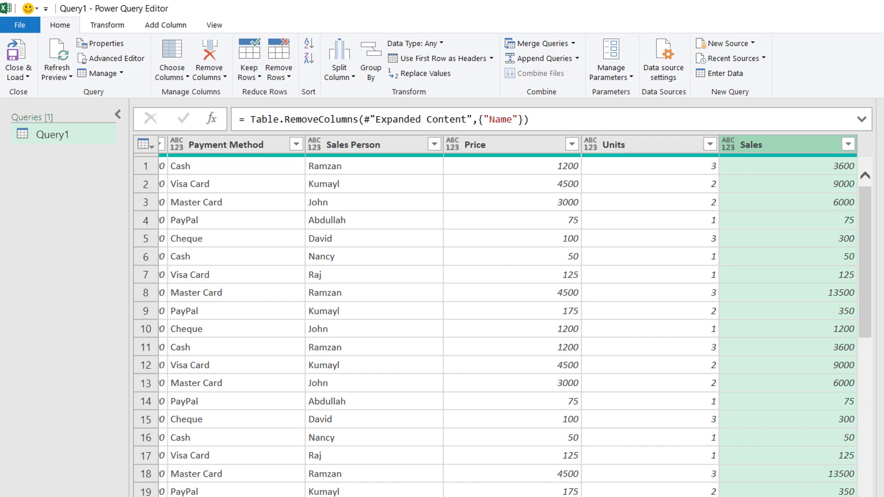
Change the data type of the Transaction Date column to Date
scroll(509, 316, left, 10)
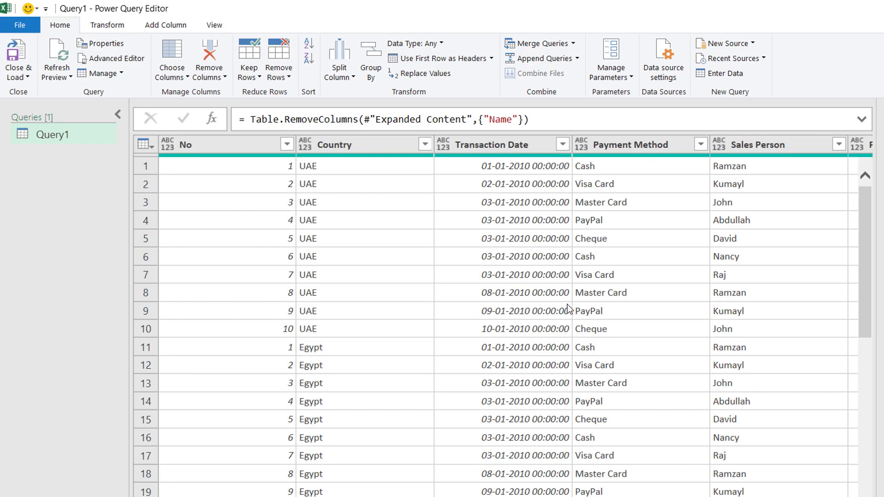
click(513, 146)
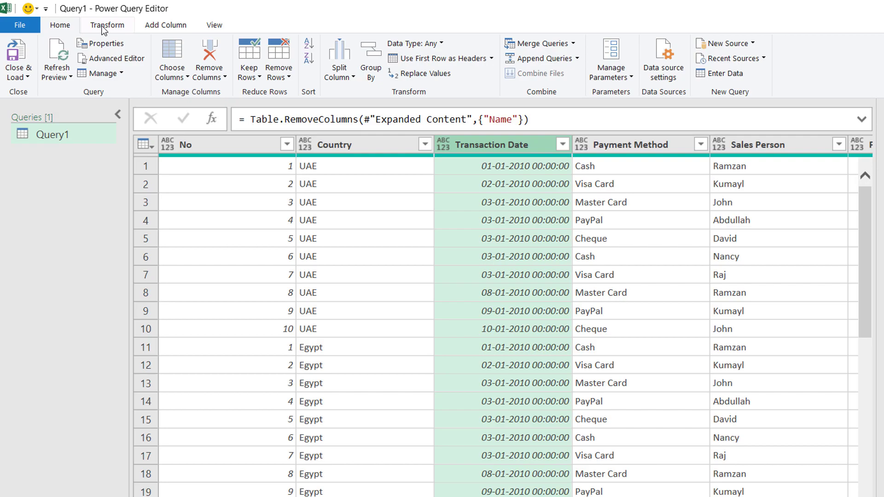
click(105, 28)
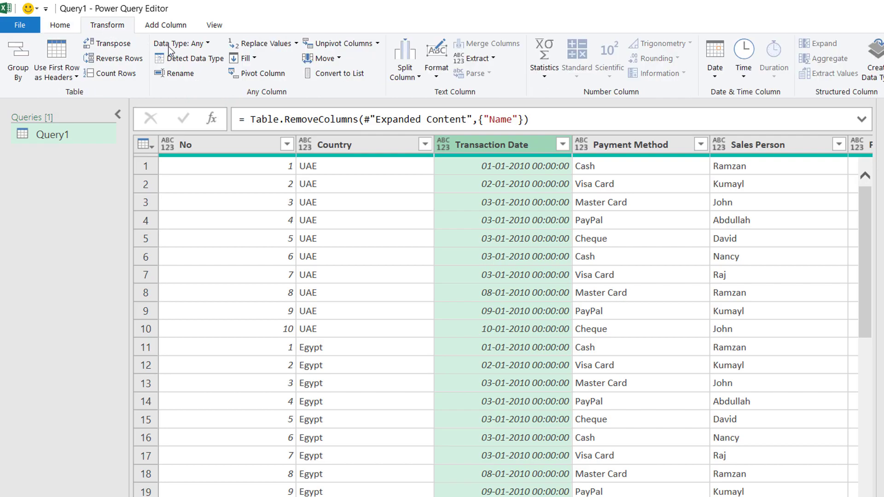
click(199, 45)
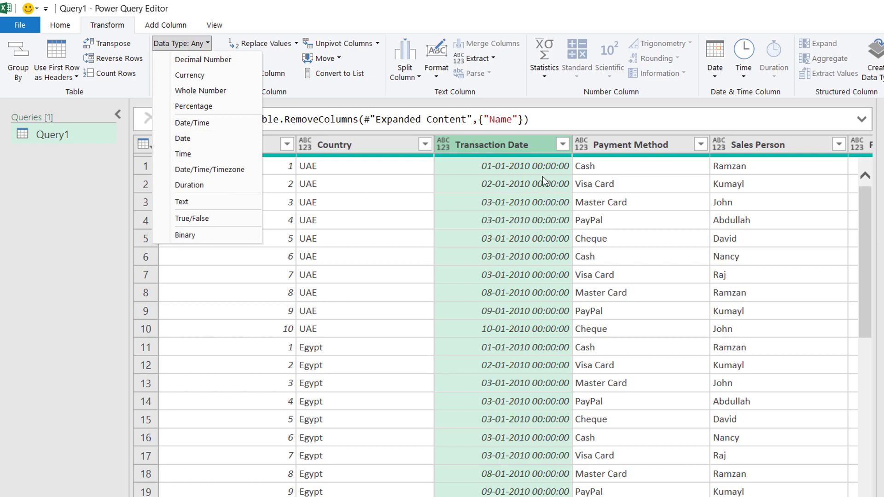
click(216, 138)
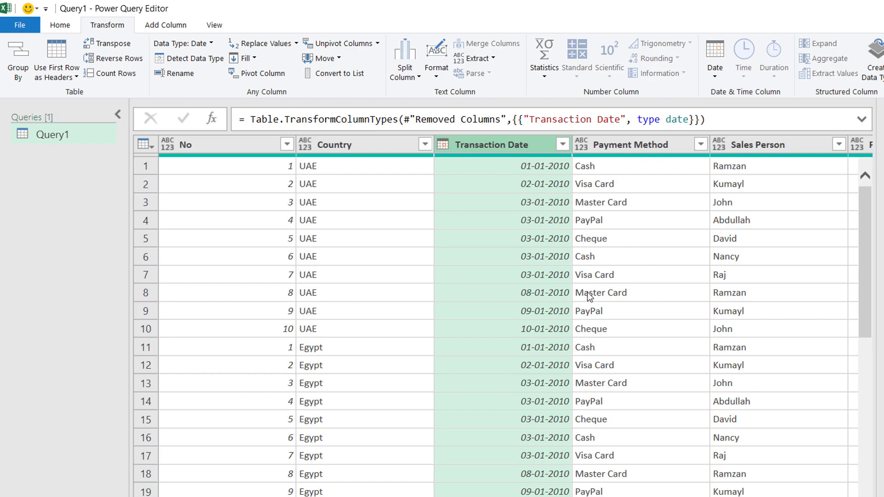
Examine how the numbering in the No column runs from one country to the next across UAE, Egypt and Oman
click(268, 166)
click(255, 322)
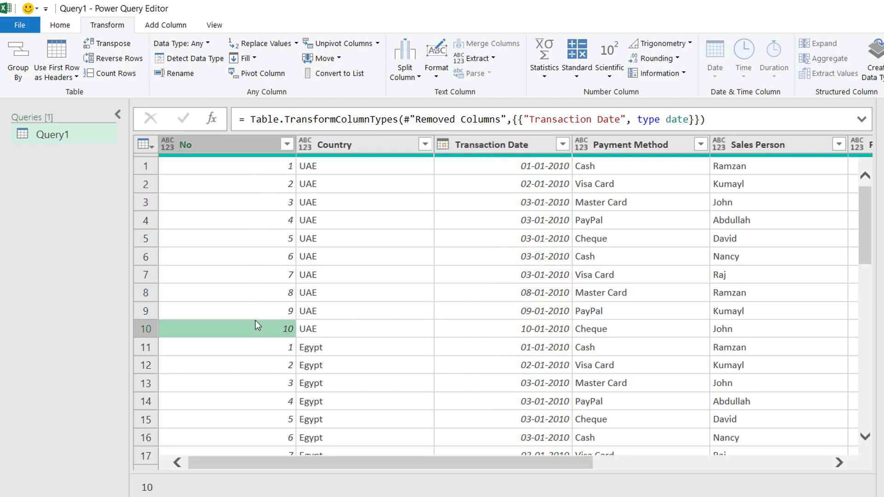
scroll(410, 290, down, 1)
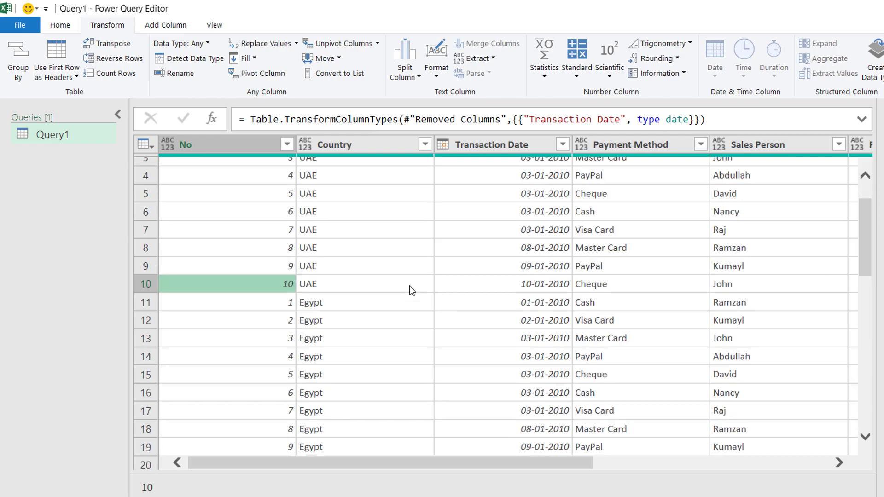
click(247, 308)
scroll(297, 397, down, 1)
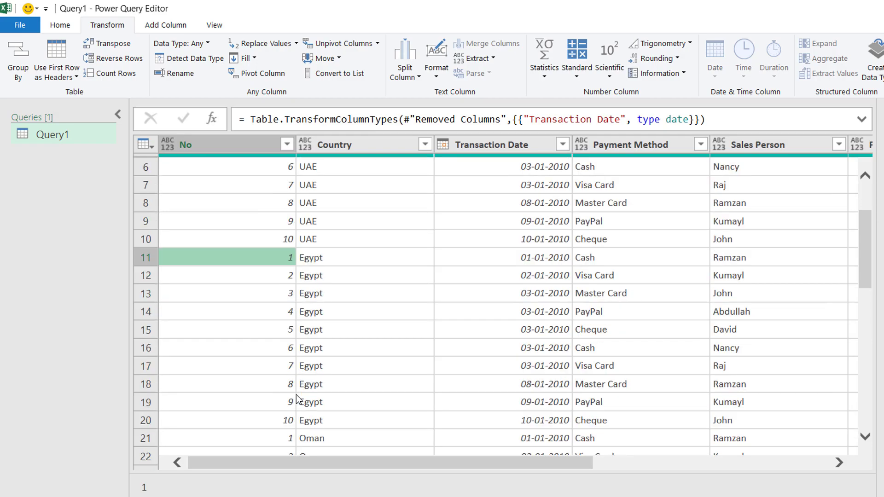
click(236, 421)
scroll(300, 398, down, 2)
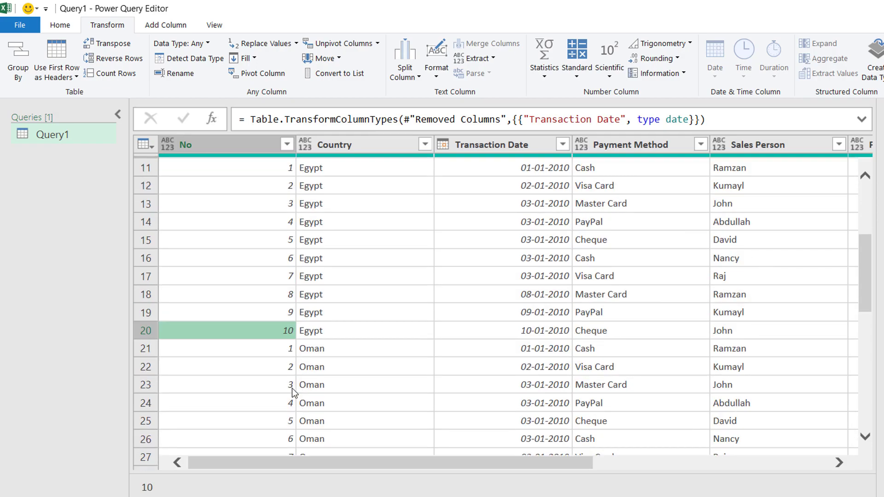
click(265, 354)
scroll(407, 336, down, 1)
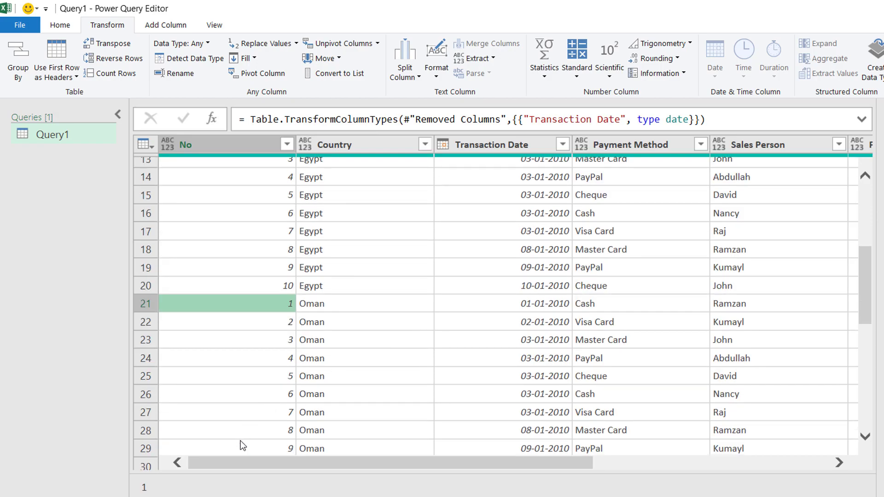
scroll(358, 349, up, 5)
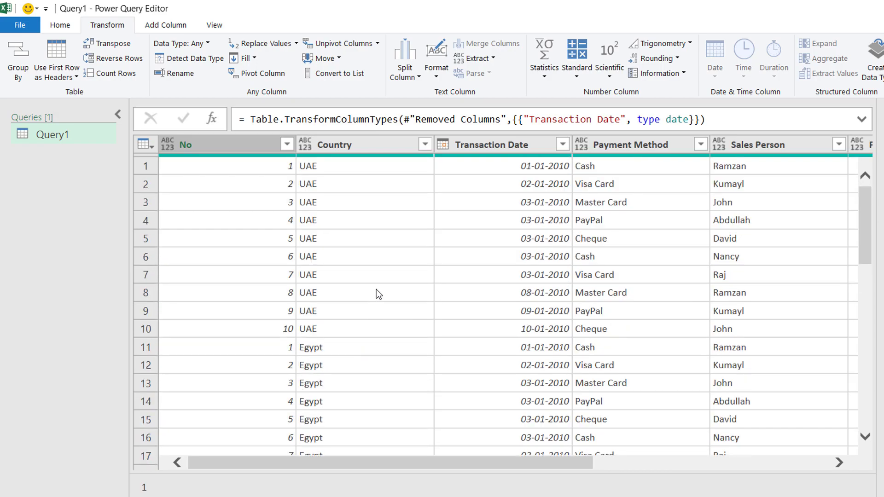
Add an index column that starts from 1 to the combined table
click(260, 151)
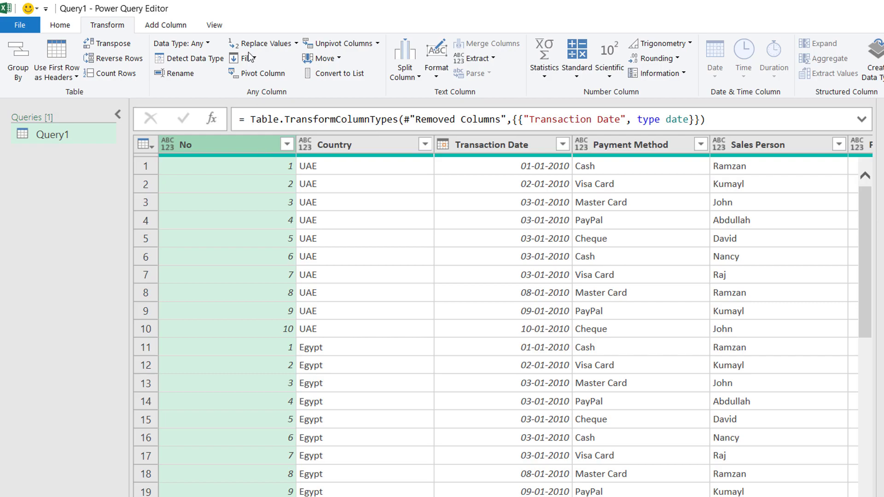
click(158, 29)
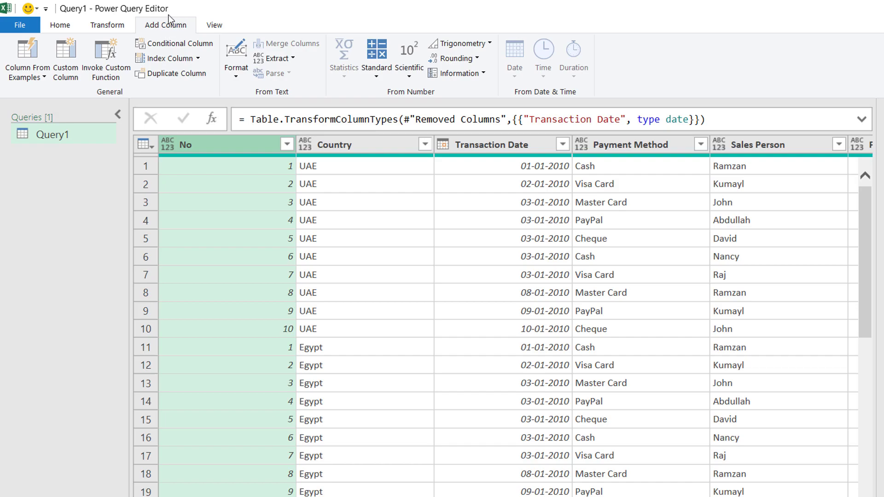
click(198, 59)
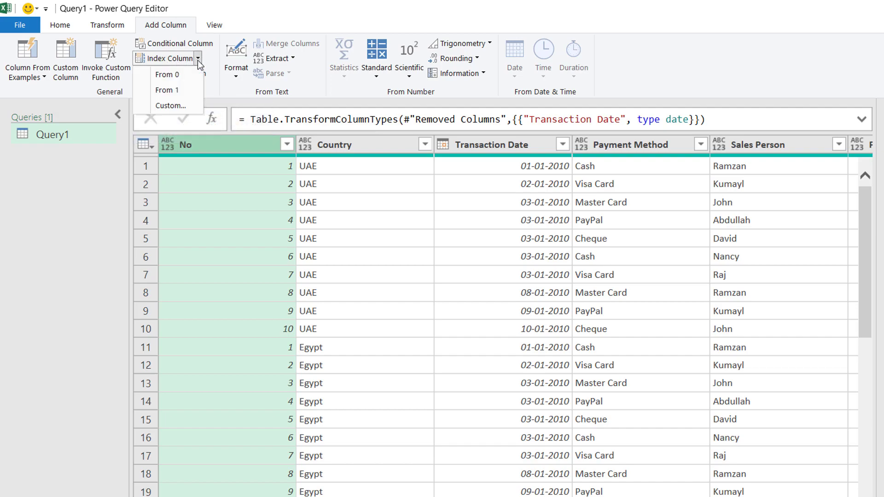
click(184, 91)
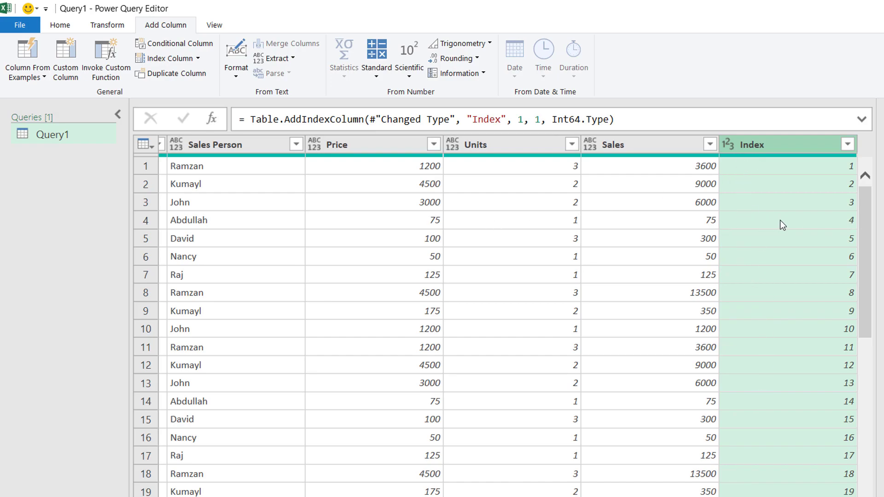
Move the Index column to the beginning of the table
right_click(785, 142)
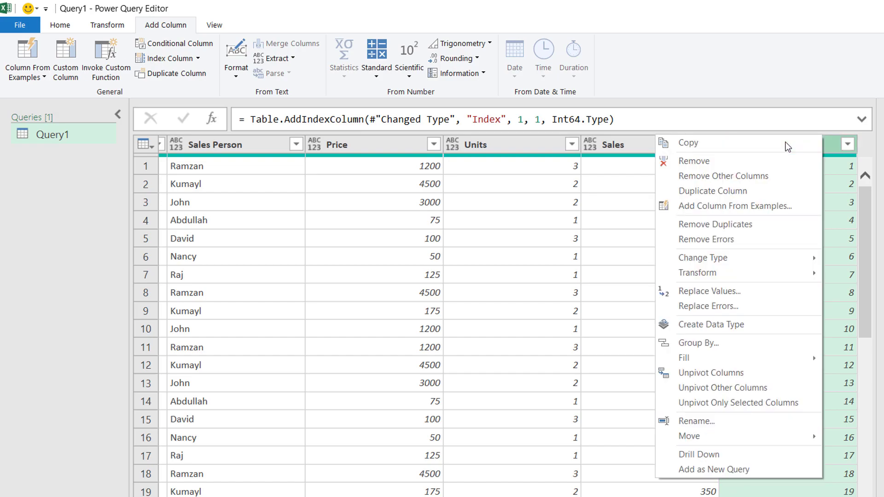
mouse_move(746, 436)
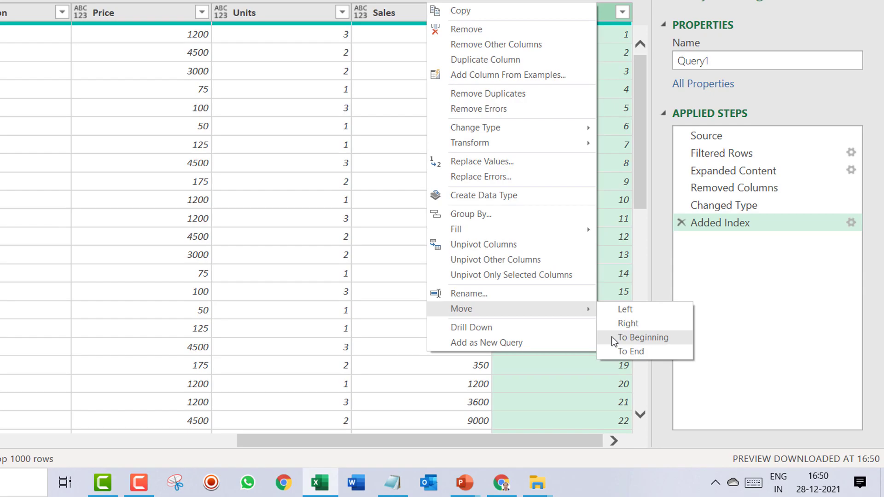
click(594, 326)
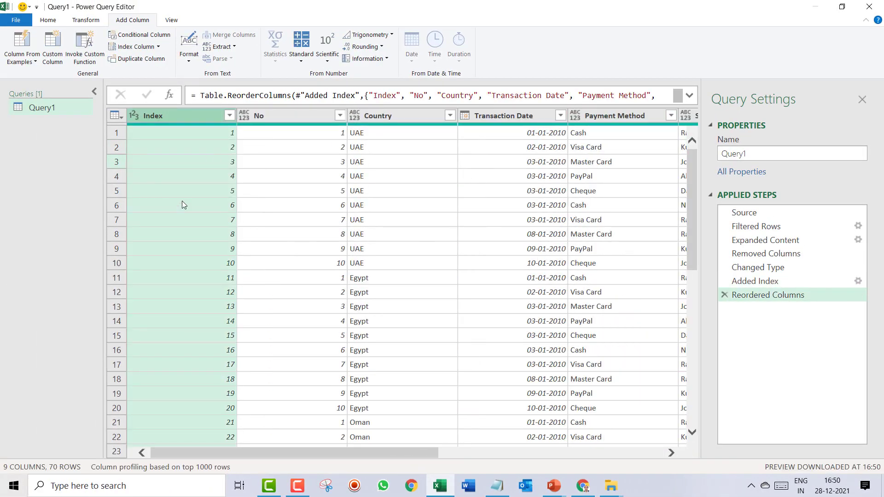
Remove the original No column from the combined table
click(183, 134)
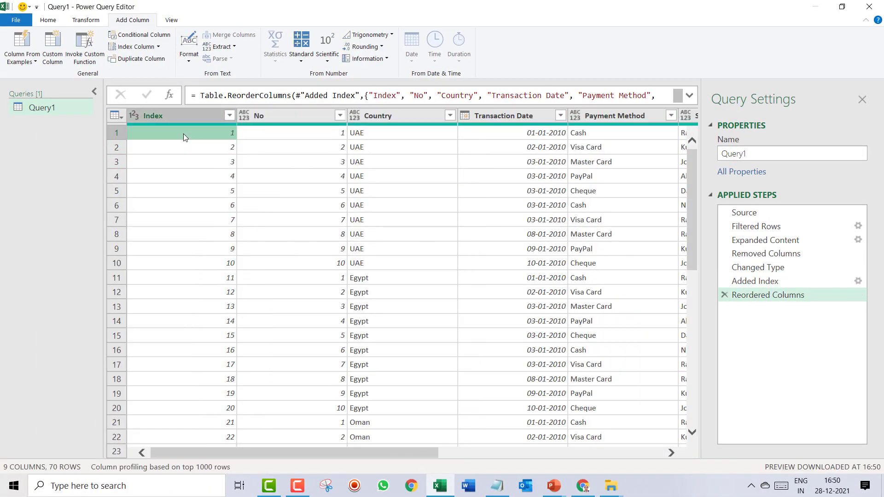
click(196, 265)
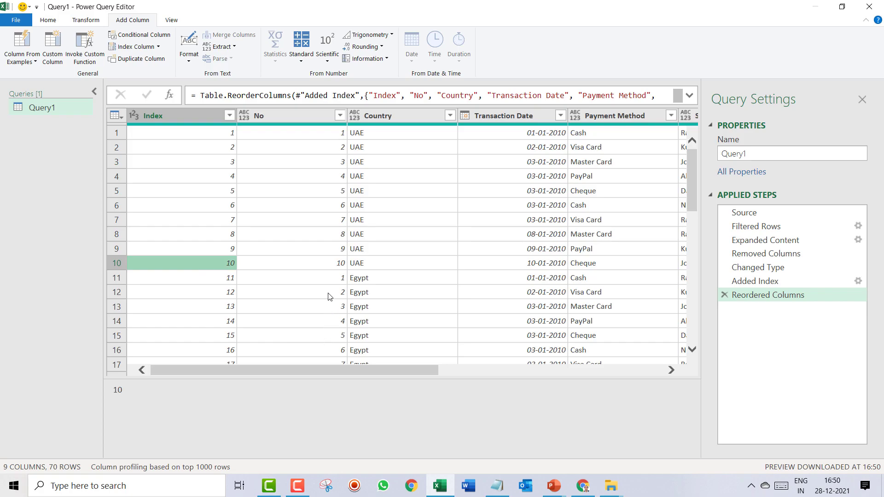
click(294, 118)
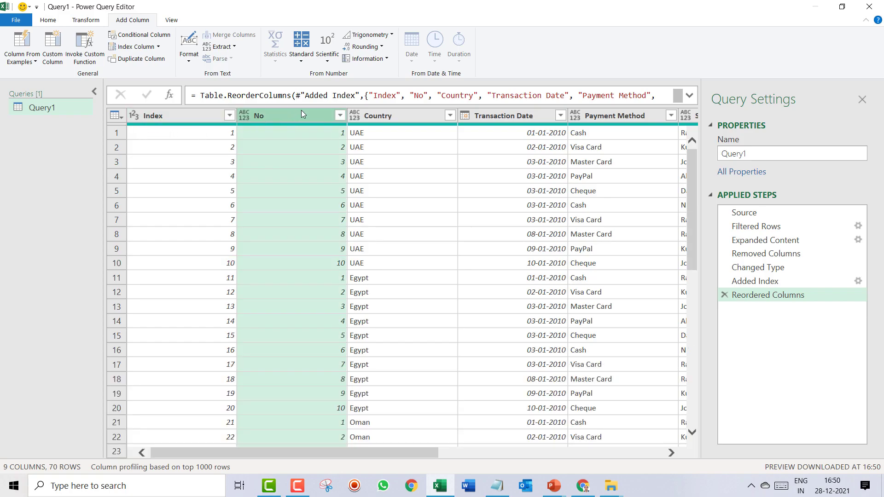
right_click(298, 116)
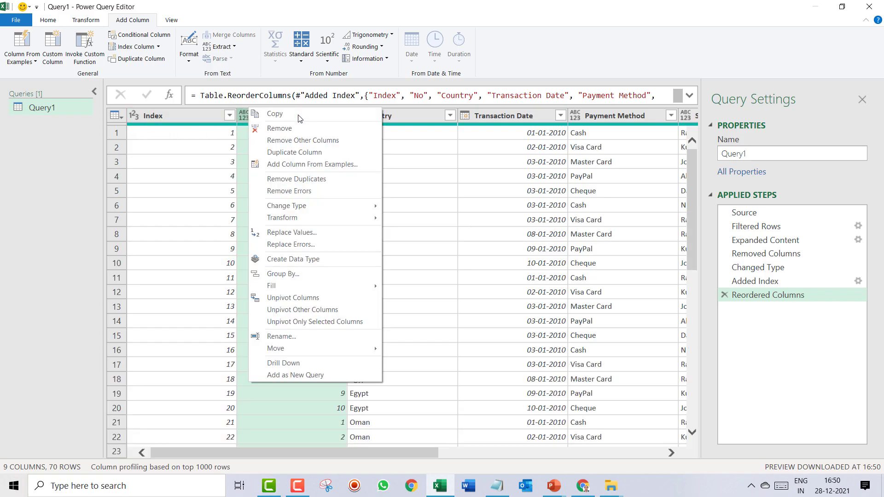
click(301, 129)
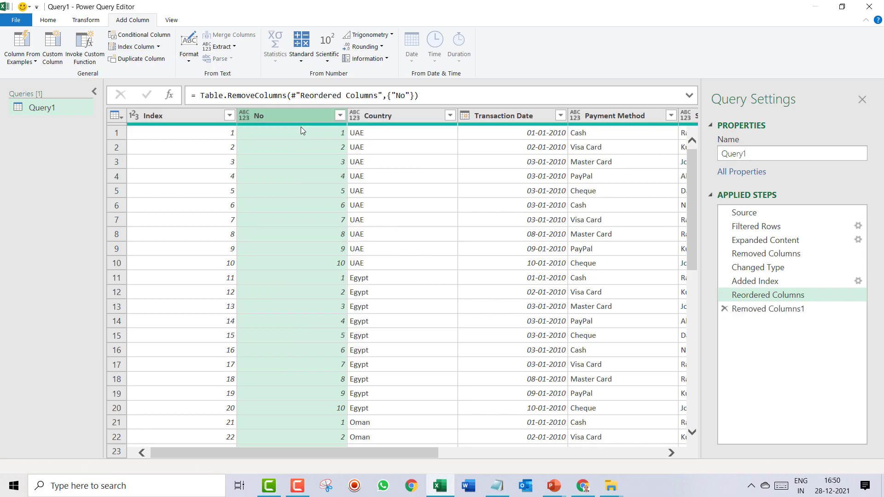
Close the query editor and load the combined query result into the workbook
click(203, 147)
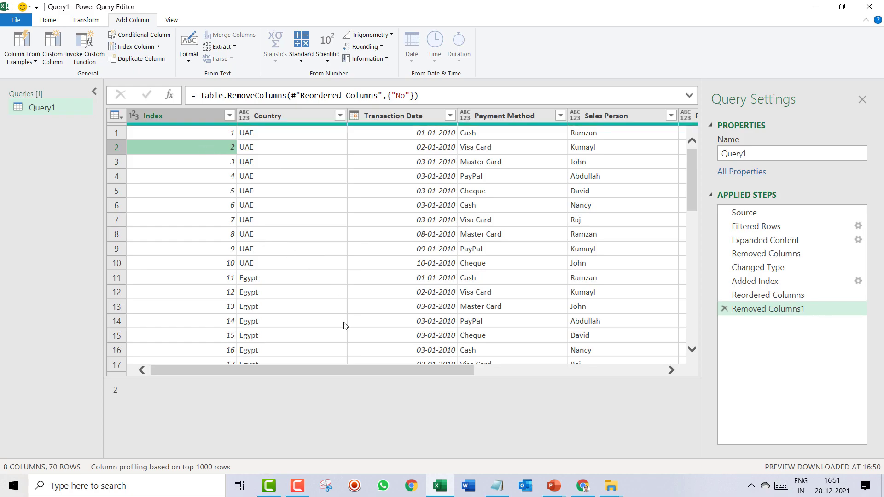
drag(349, 368, 618, 377)
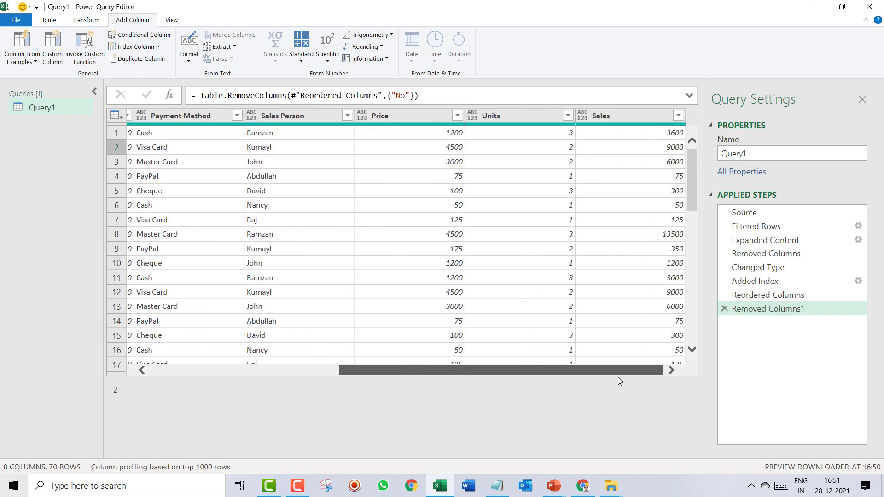
drag(618, 377, 203, 370)
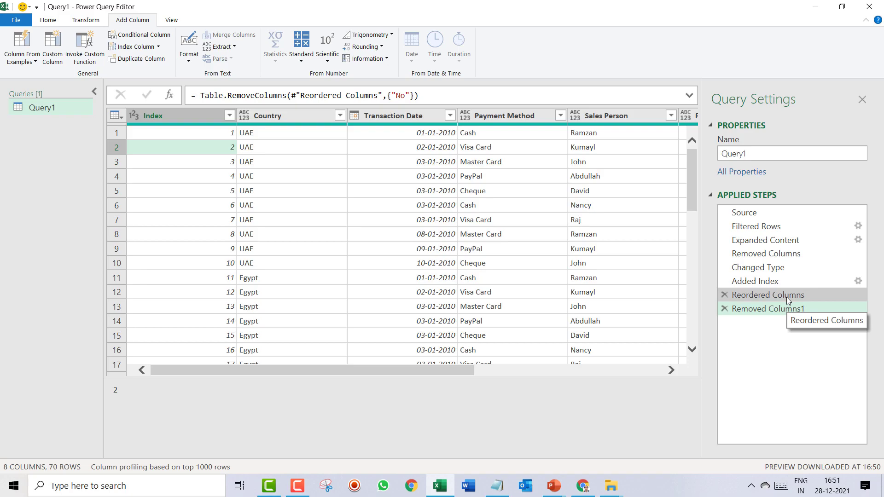
click(20, 22)
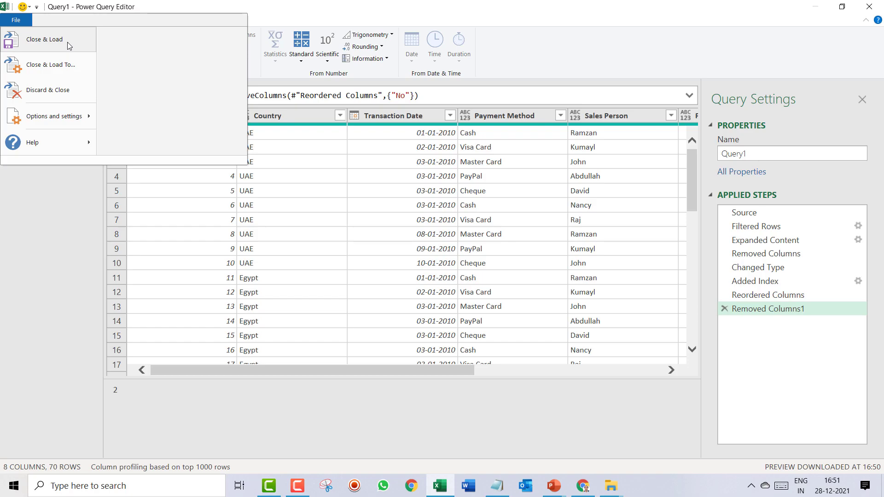
click(69, 46)
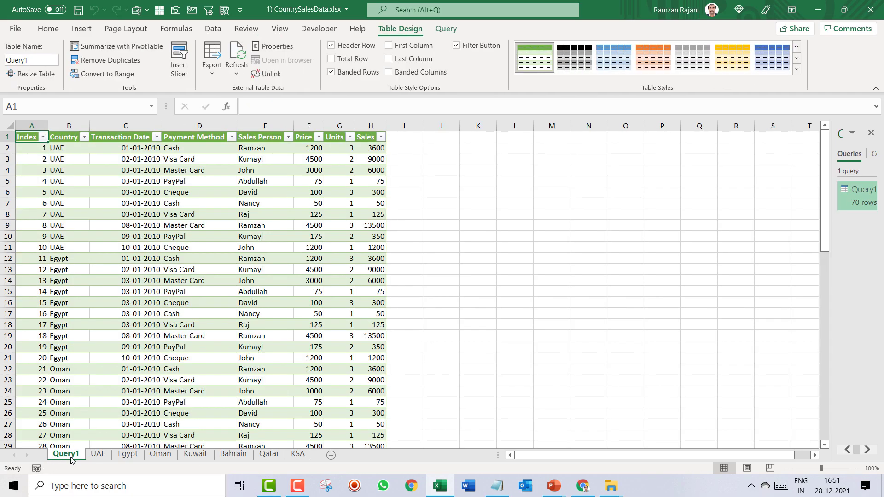
Examine the loaded Query1 table from its first row to its last and enlarge the sheet for reading
click(185, 174)
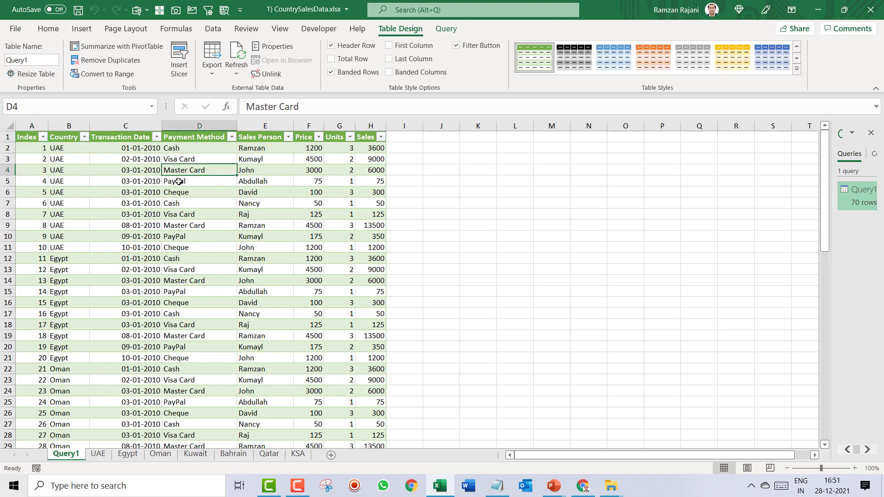
scroll(213, 205, down, 17)
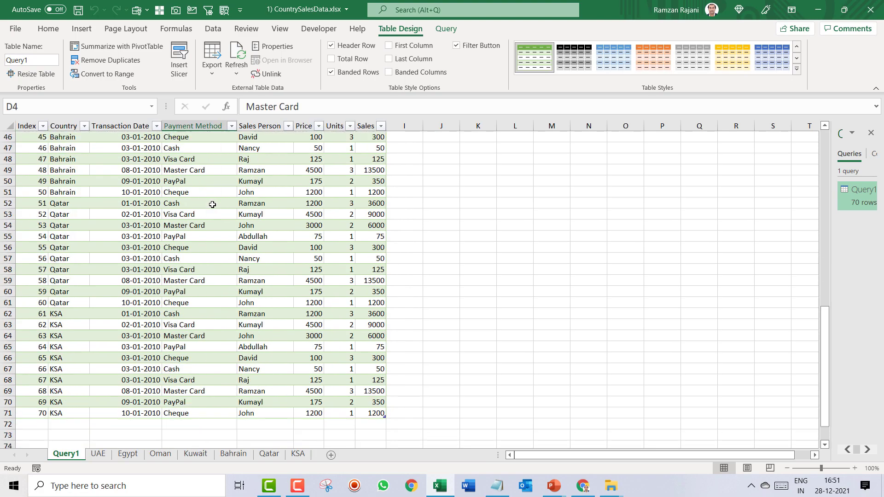
scroll(212, 204, up, 17)
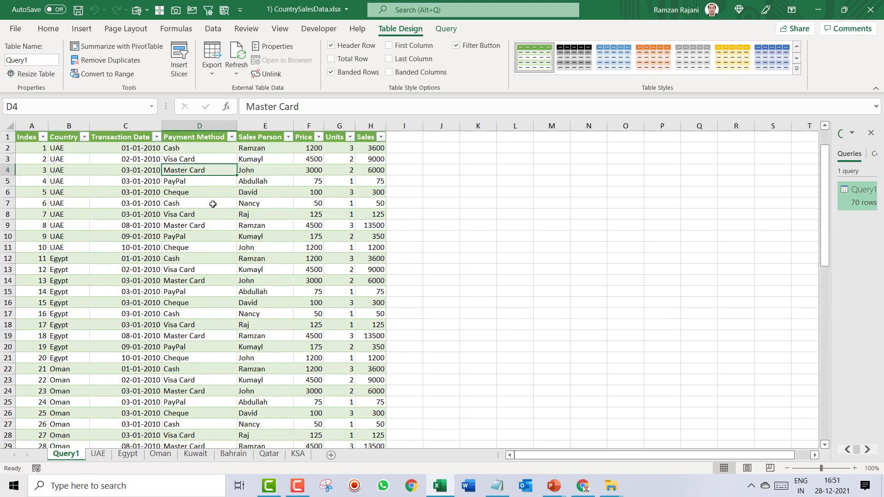
click(138, 186)
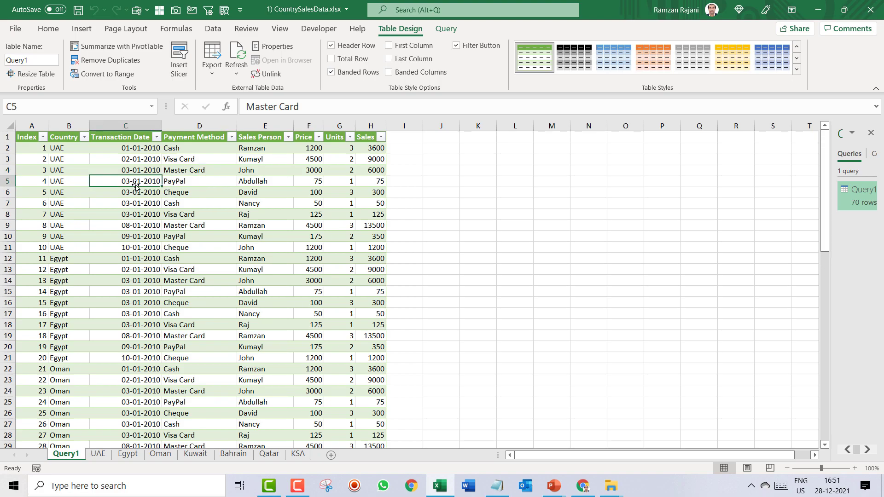
scroll(136, 185, up, 3)
key(ctrl+Home)
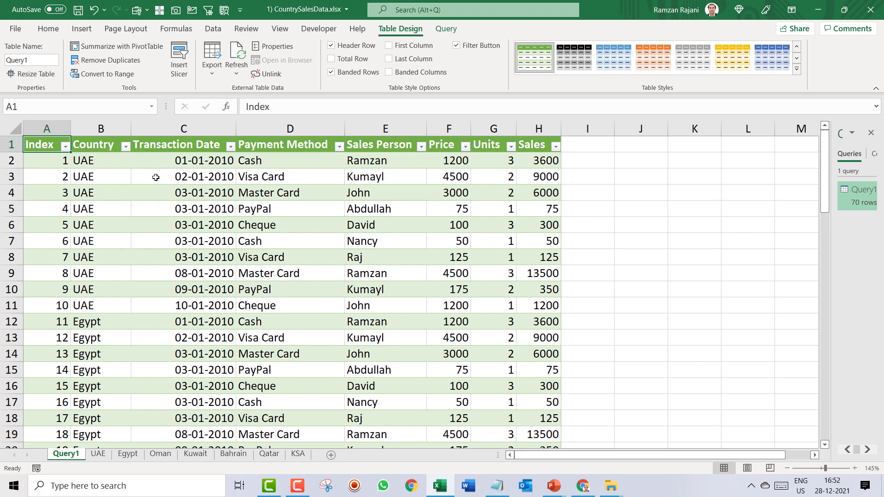
Inspect how the Transaction Date filter groups dates by year, month and day, leaving the table unfiltered
click(201, 148)
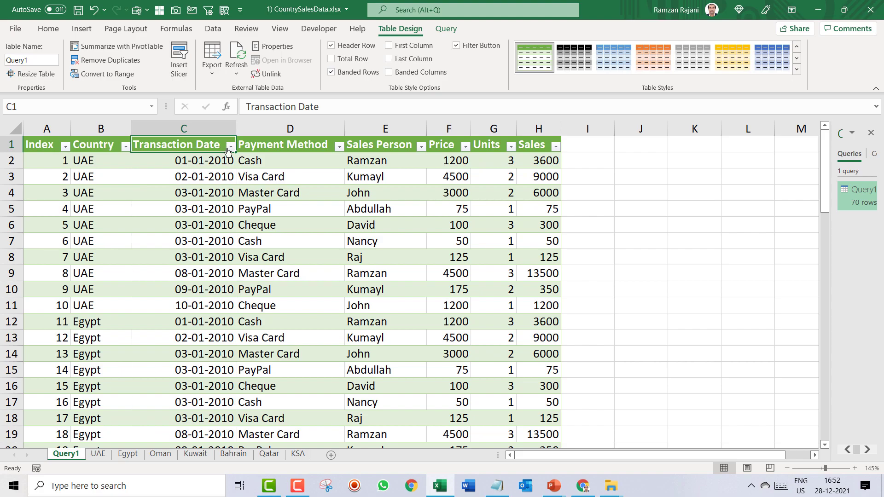
click(229, 147)
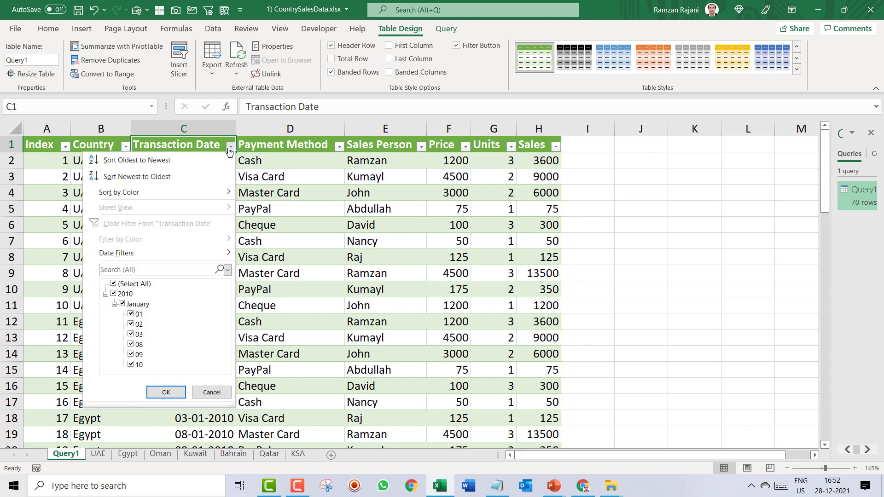
click(115, 304)
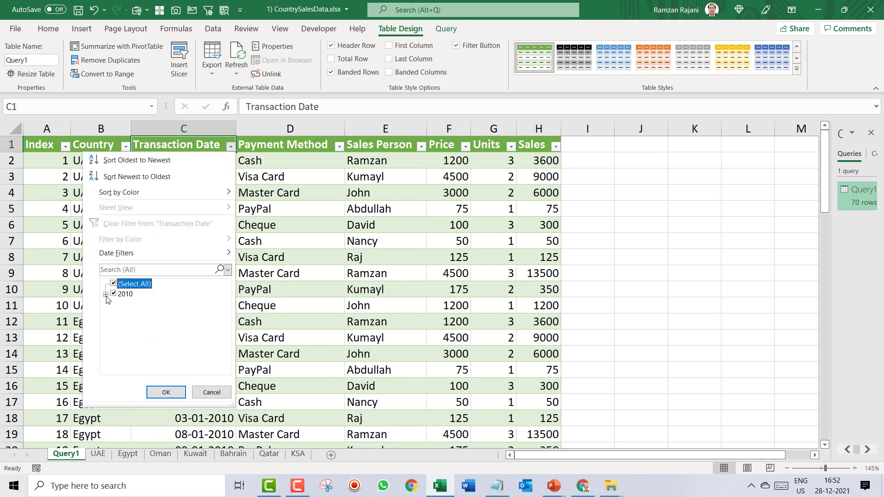
click(114, 304)
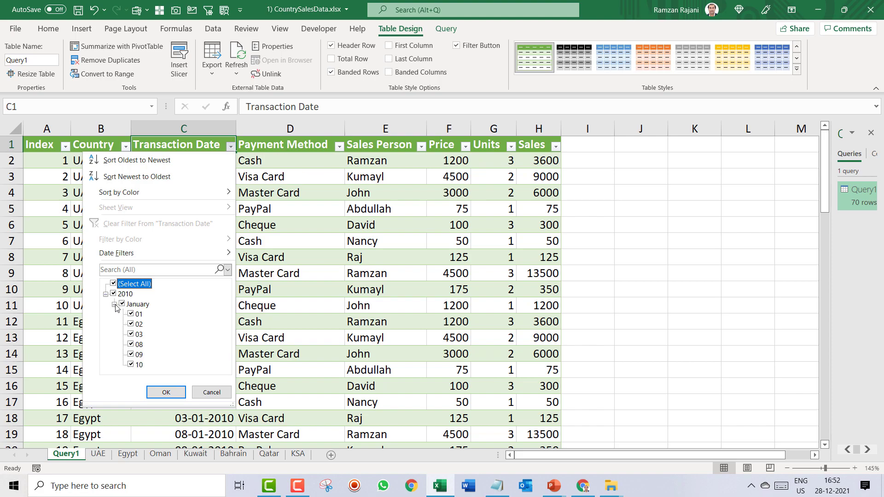
click(310, 217)
click(305, 209)
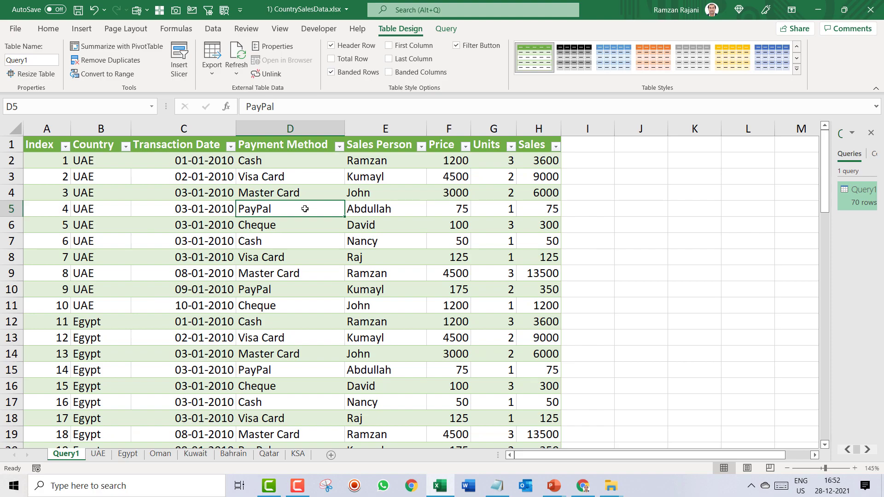
Switch to the Steps to Combine Sheet.txt notes in Notepad and review the blank query and Excel.CurrentWorkbook() lines
key(alt+Tab)
key(alt+Tab)
key(alt+Tab)
key(alt+Tab)
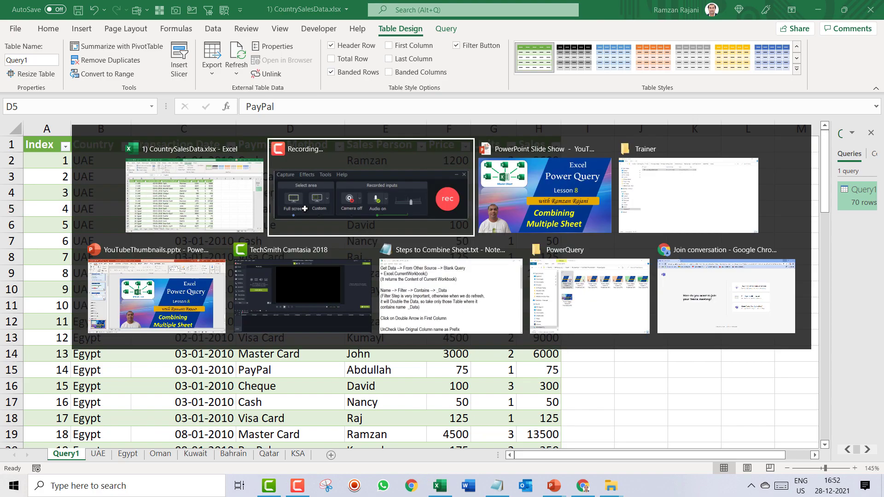
key(alt+Tab)
key(alt+Tab)
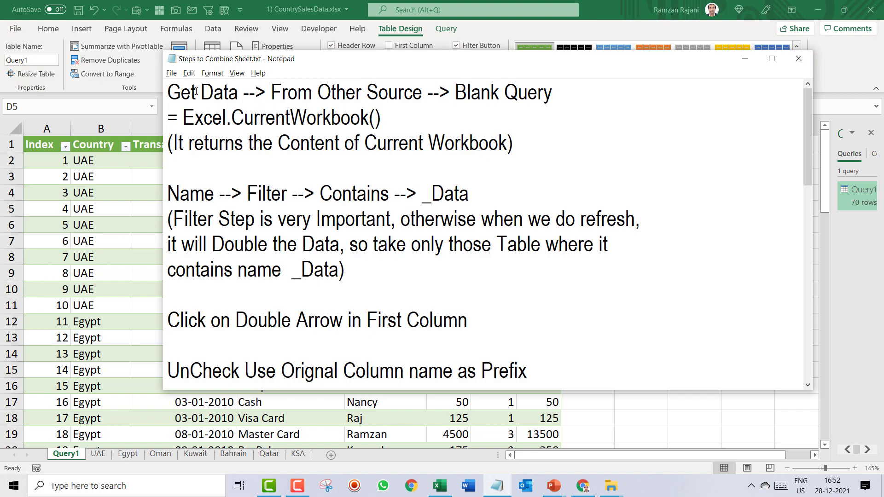
drag(168, 93, 552, 96)
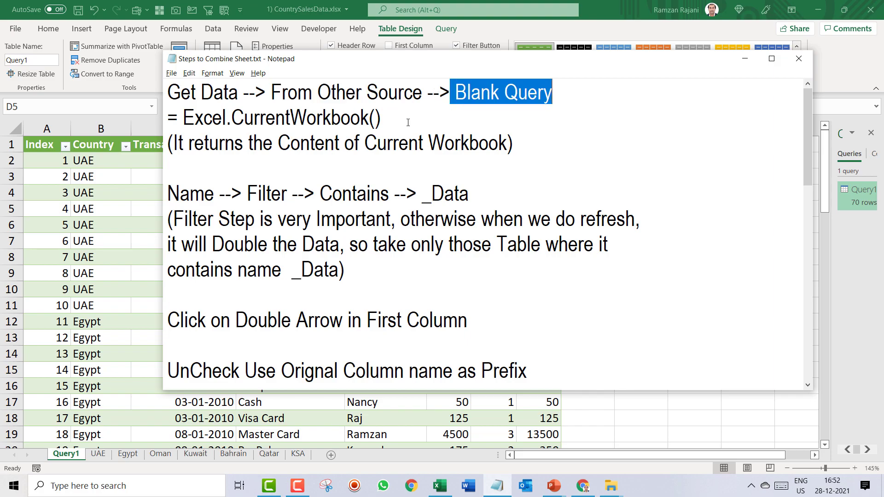
drag(382, 118, 161, 121)
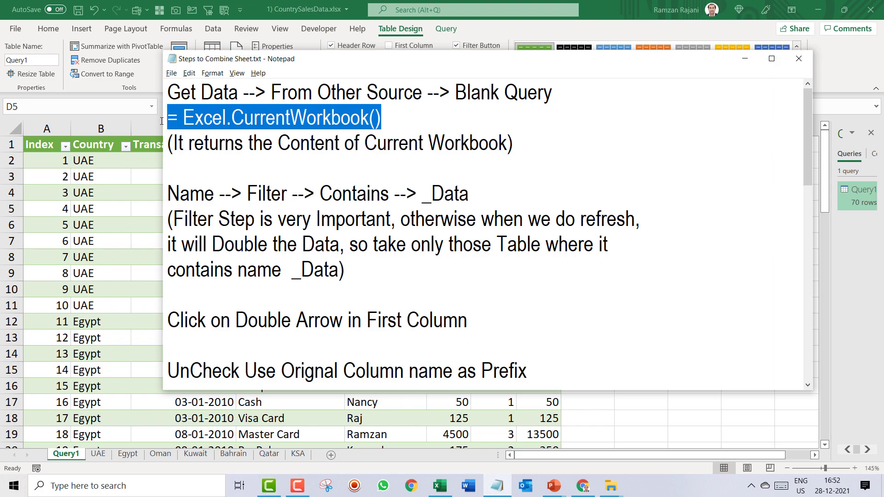
click(300, 116)
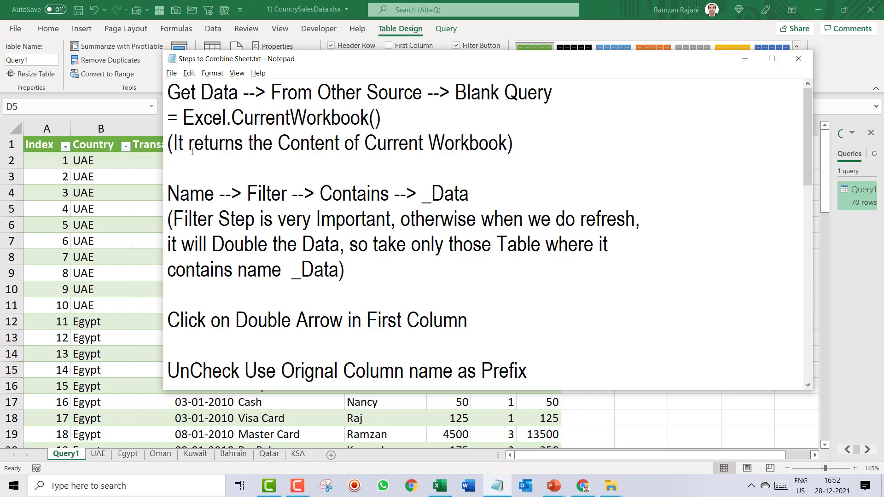
drag(174, 143, 515, 141)
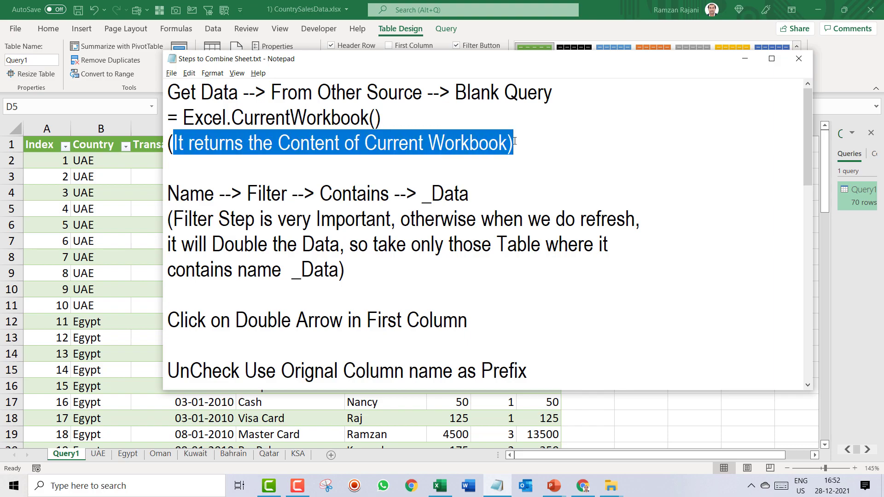
In the notes' Name filter line, replace the word Contains with Ends With before _Data
click(173, 194)
drag(181, 194, 302, 198)
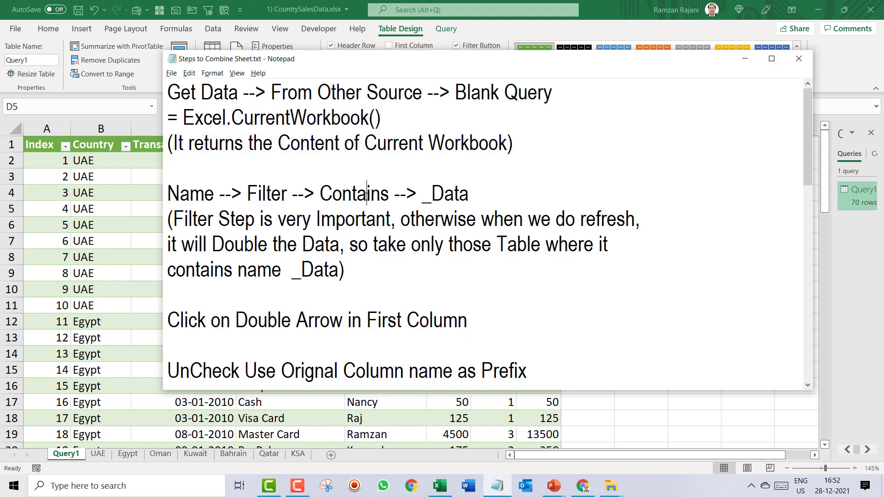
double_click(367, 193)
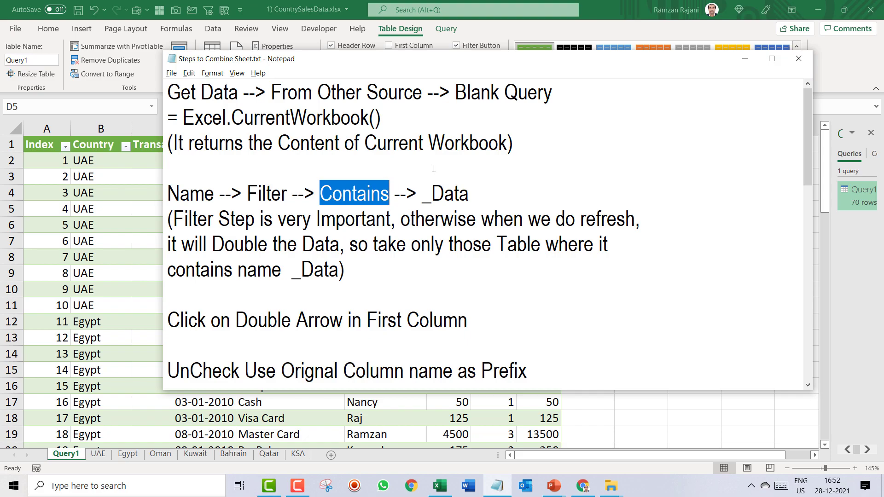
text(Ends With)
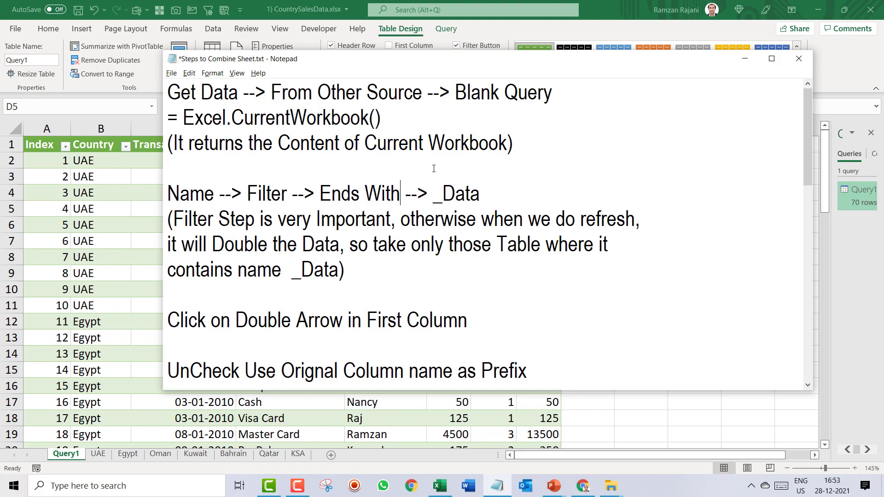
drag(433, 194, 477, 194)
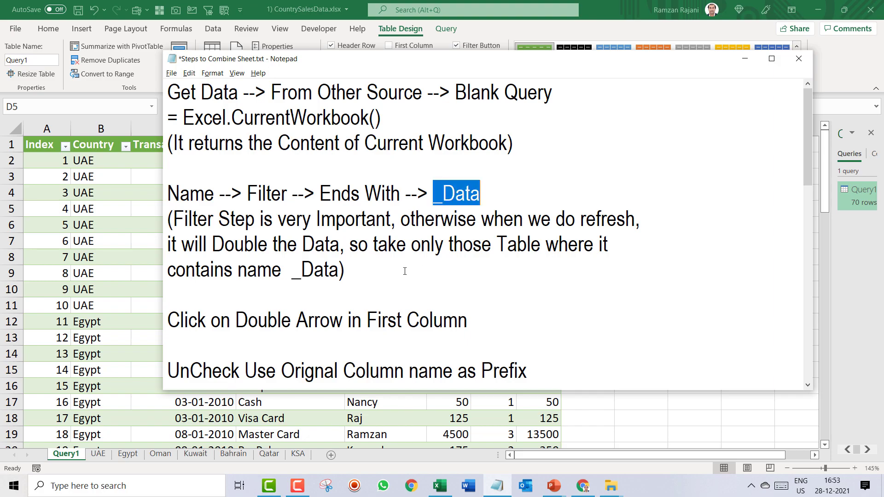
Read the remaining notes on expanding the first column, deleting the last column, the Date data type, and Close and Load
scroll(372, 268, down, 2)
drag(167, 167, 468, 169)
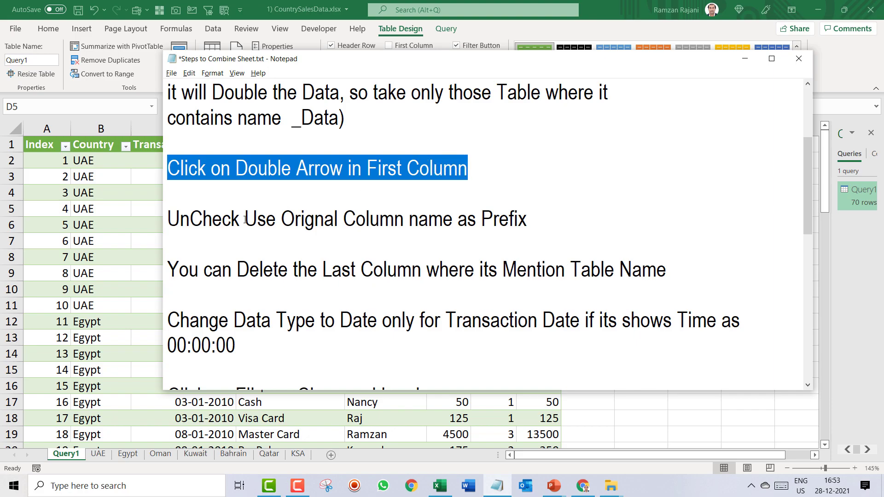
drag(203, 218, 519, 220)
drag(367, 269, 502, 270)
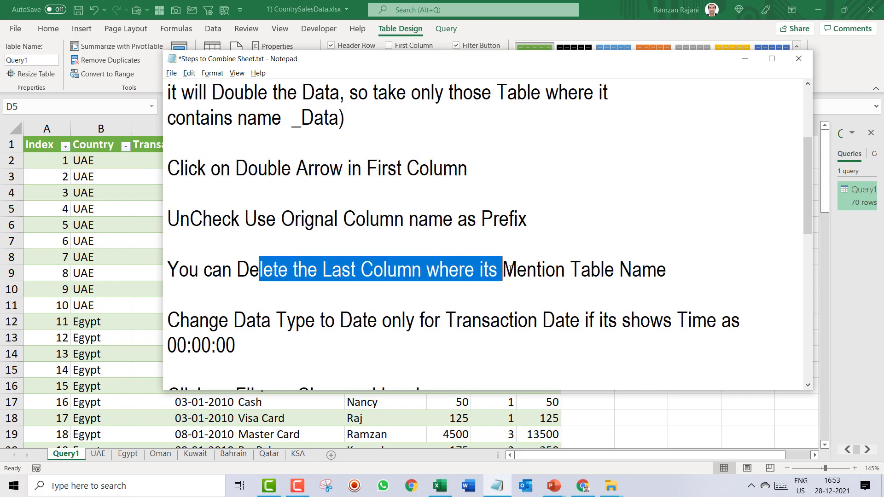
drag(172, 318, 266, 343)
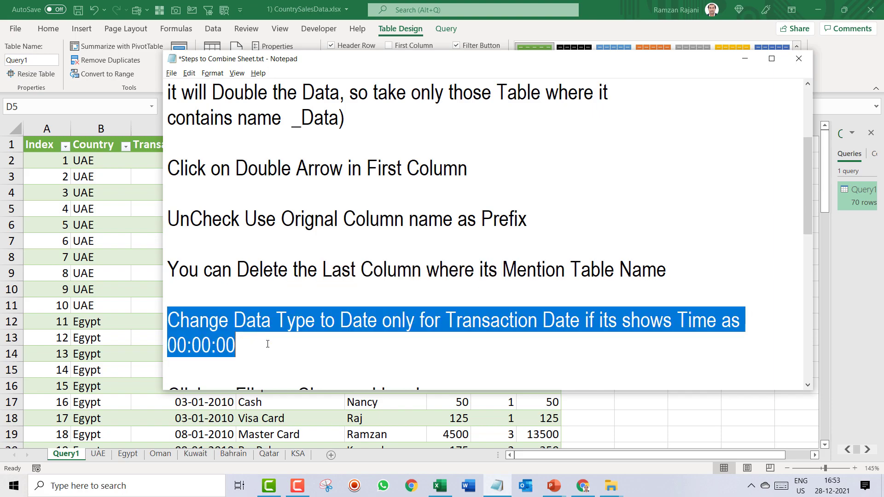
scroll(315, 300, down, 1)
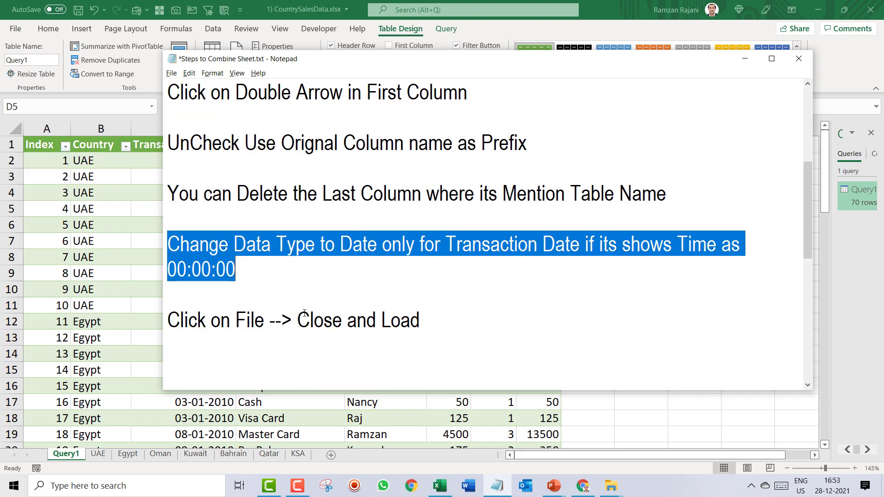
click(239, 286)
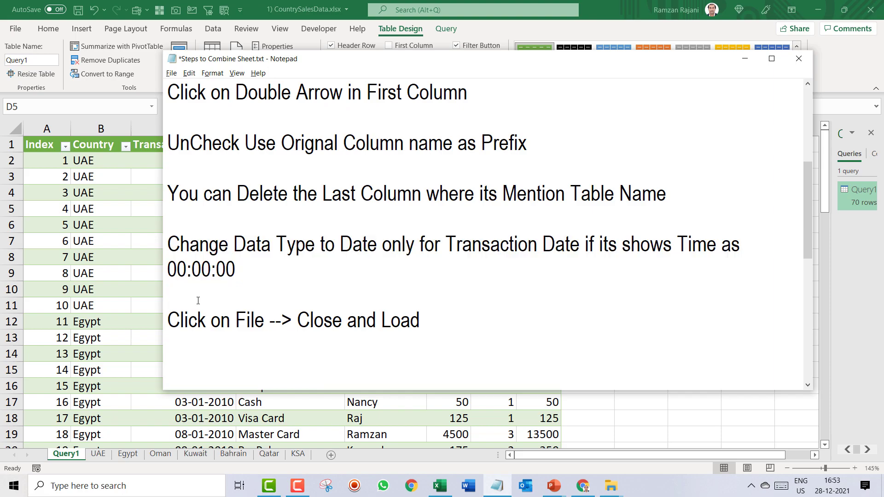
Add the line "Add Index Column for Numbering" to the notes, between the Date data type line and the Close and Load line
key(Return)
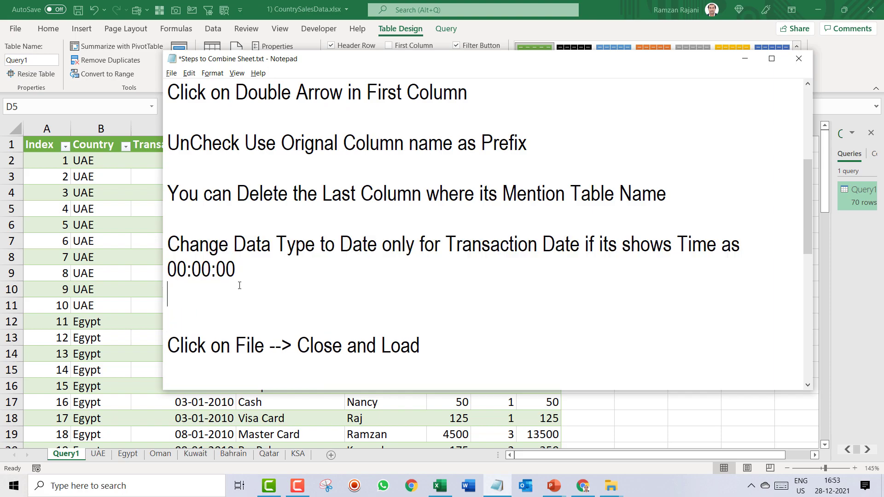
key(Return)
text(A)
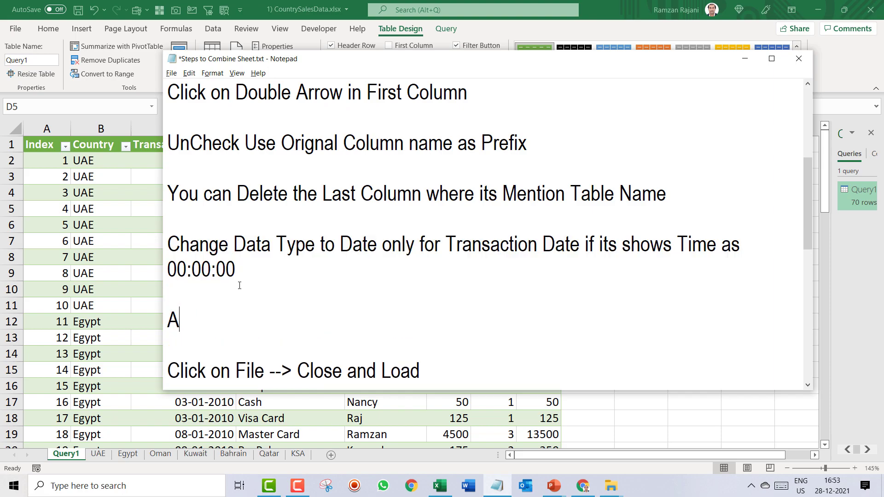
text(ddf)
key(BackSpace)
text(Index Col)
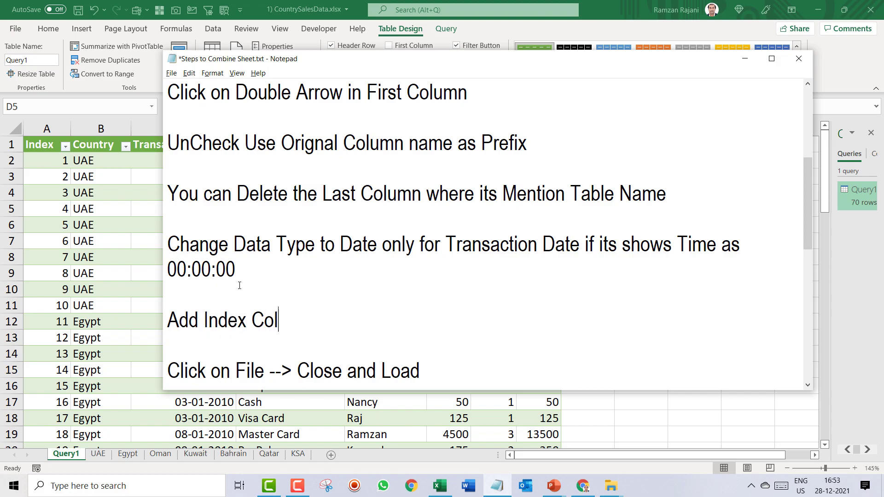
text(umn for Numbering)
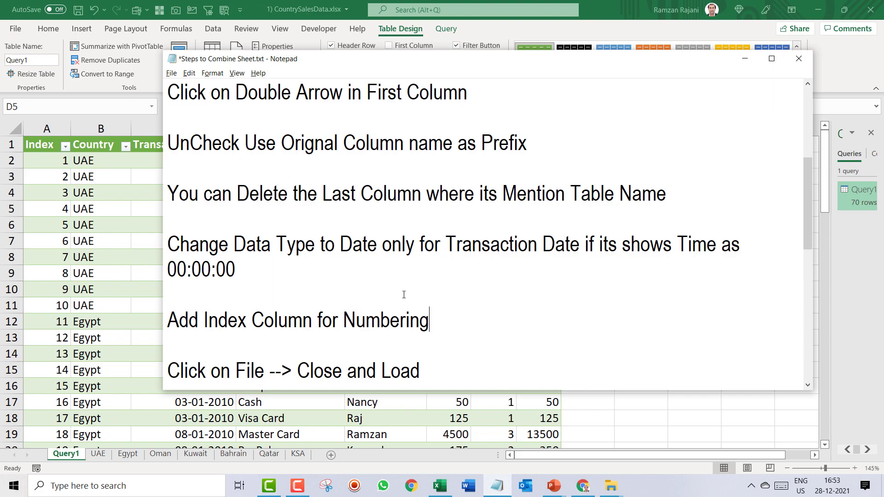
Save the edited notes file and switch back to the CountrySalesData.xlsx workbook in Excel, selecting cell D4 of the combined table
scroll(330, 137, up, 3)
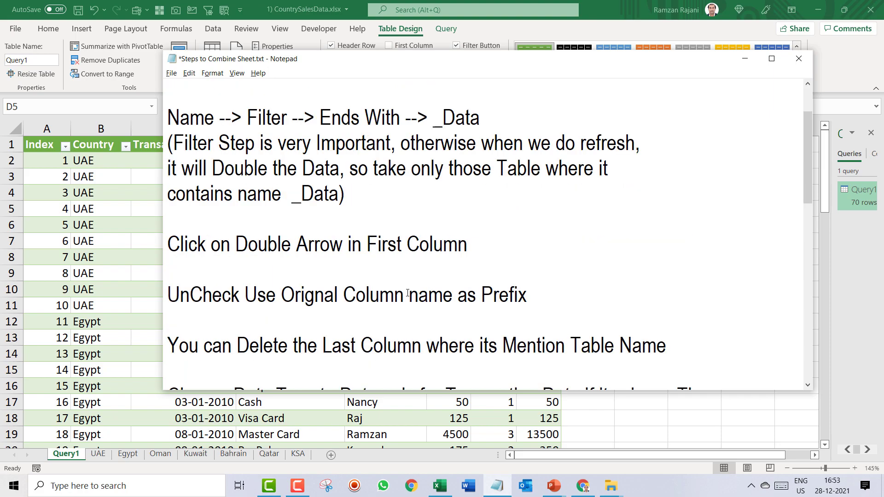
click(171, 73)
click(187, 118)
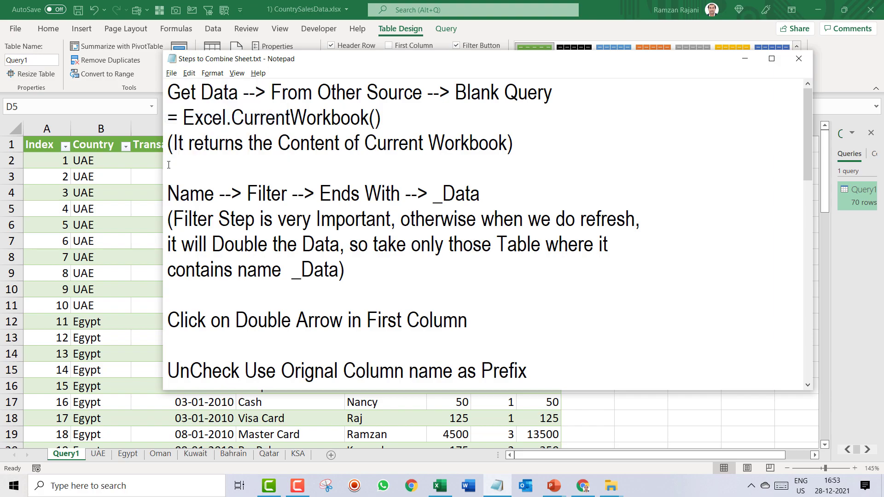
key(alt+Tab)
click(262, 192)
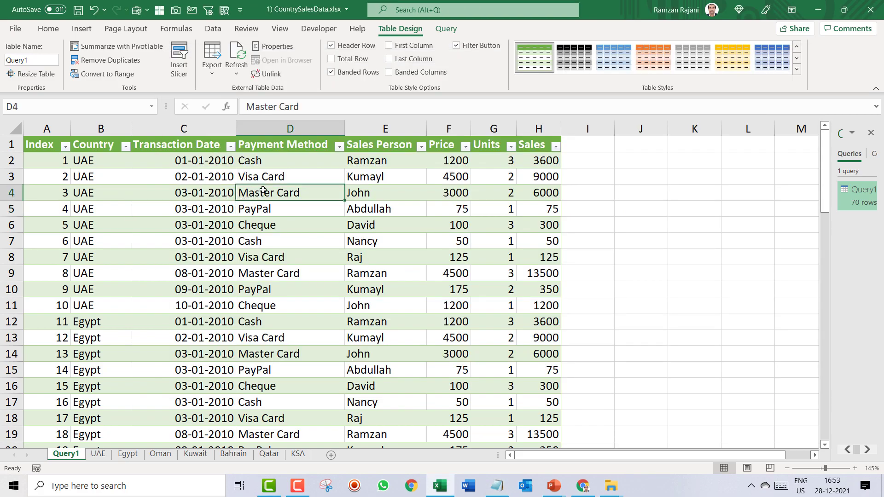